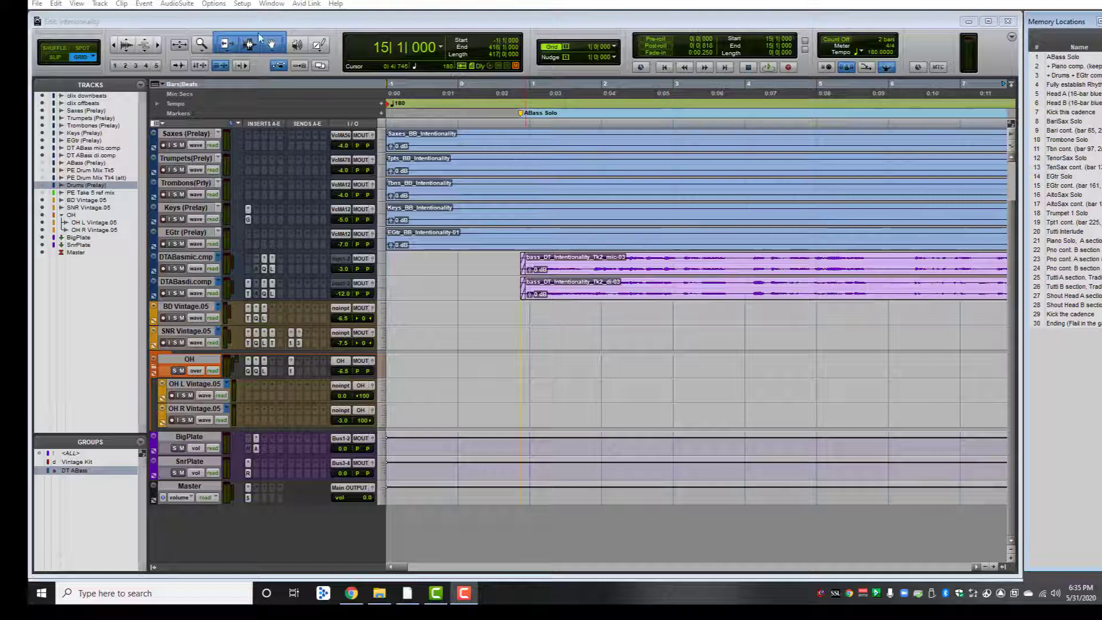
- Check the software's version in its About information and dismiss it
{"action": "left_click", "coordinate": [336, 4]}
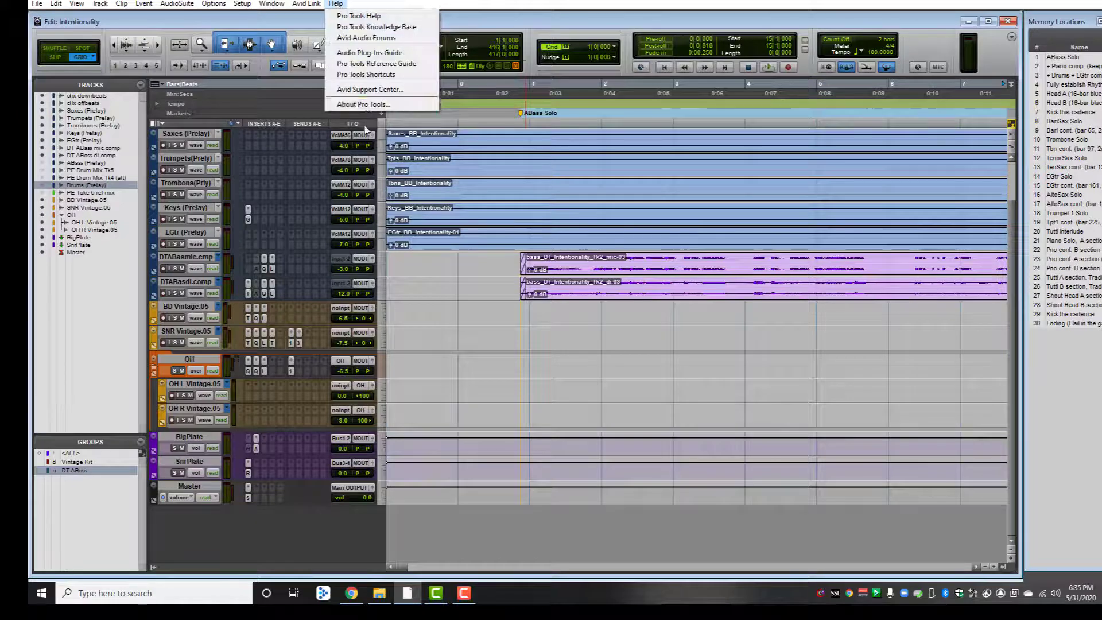
{"action": "left_click", "coordinate": [364, 104]}
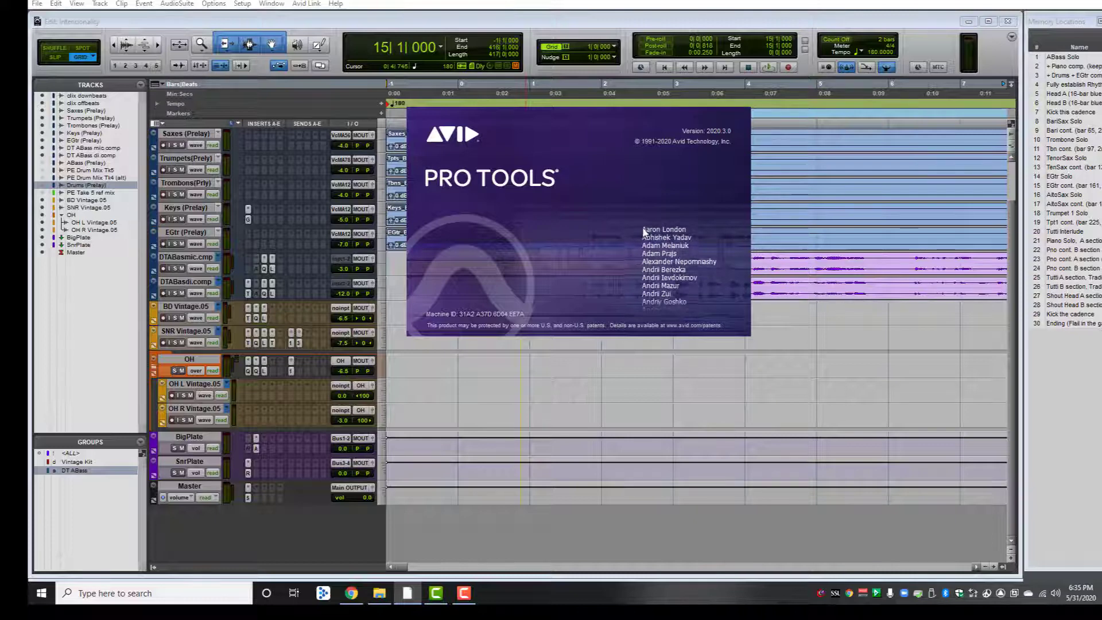
{"action": "left_click", "coordinate": [644, 232]}
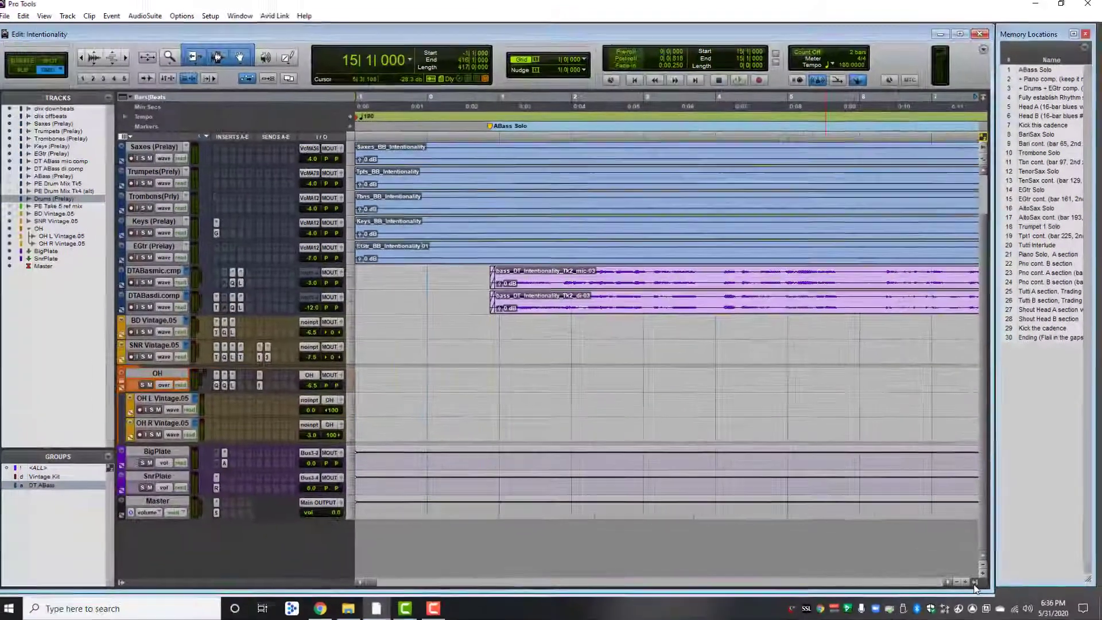
- Show the Clips list and highlight the parent clips bass_DT_Intentionality_Tk2_mic, BD Vintage.05_17 and bass_DT_Intentionality_Tk2_di one after another
{"action": "left_click", "coordinate": [974, 583]}
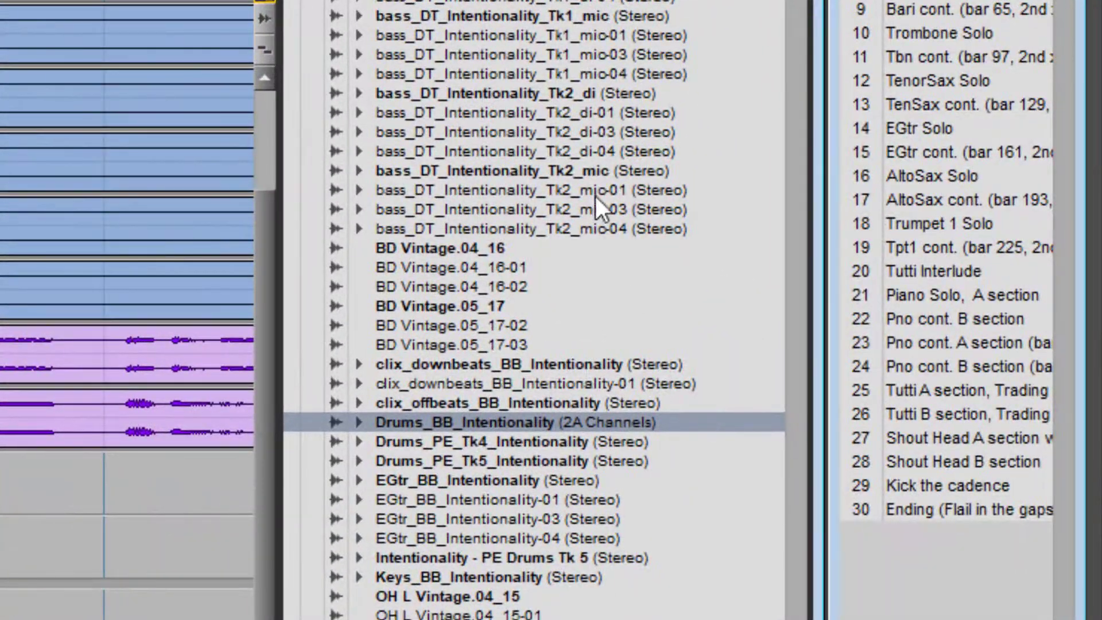
{"action": "left_click", "coordinate": [489, 172]}
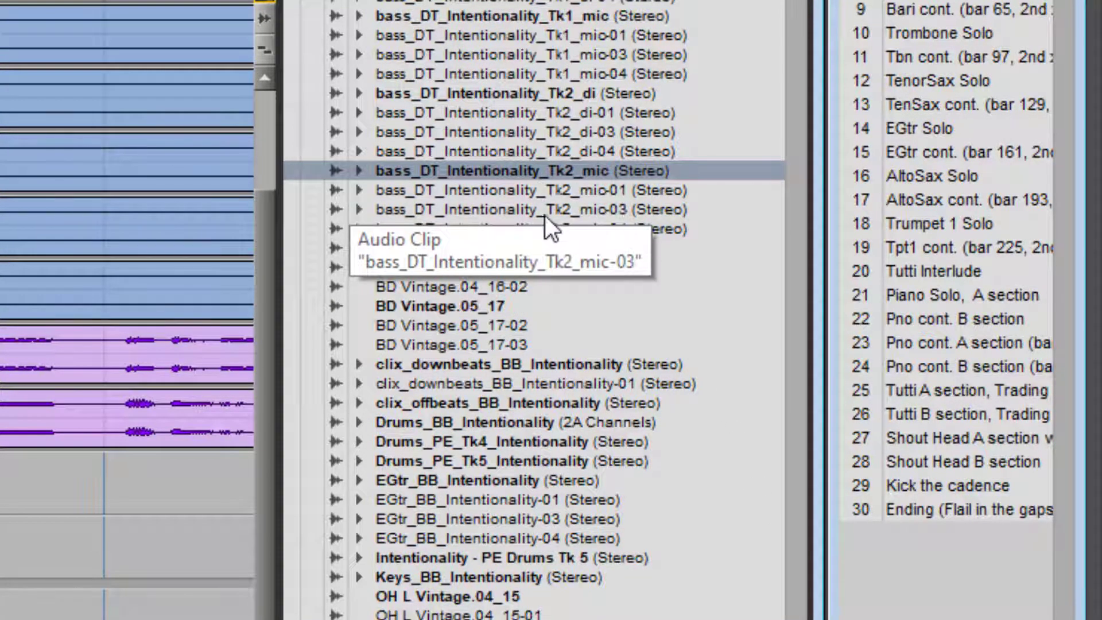
{"action": "left_click", "coordinate": [383, 304]}
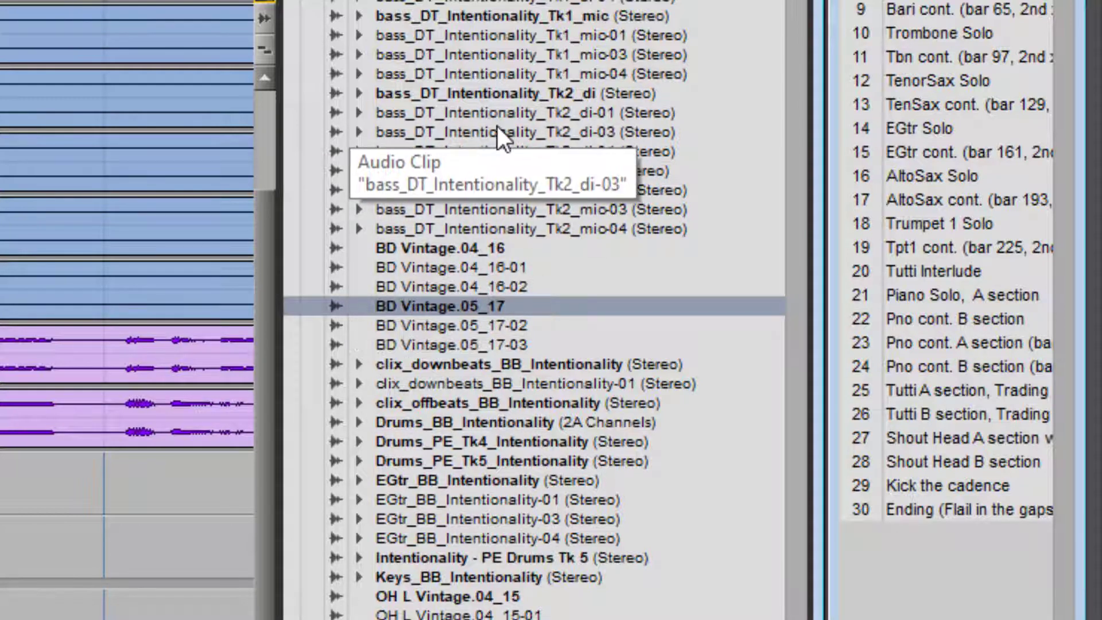
{"action": "left_click", "coordinate": [518, 96]}
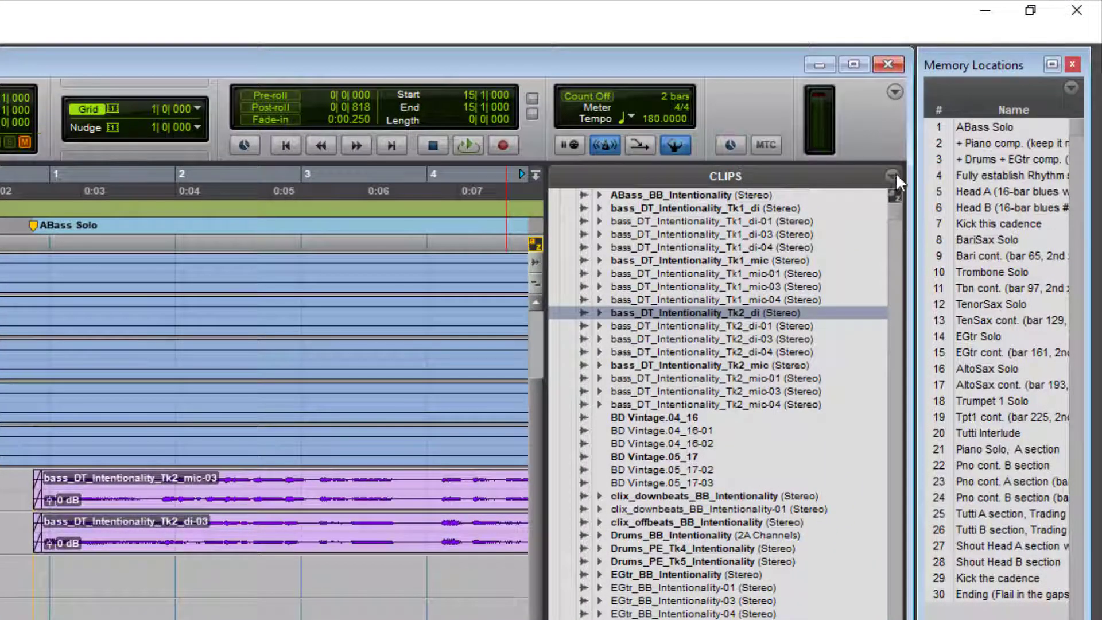
- Select all unused clips in the Clips list
{"action": "left_click", "coordinate": [893, 174]}
{"action": "left_click", "coordinate": [824, 168]}
{"action": "left_click", "coordinate": [892, 171]}
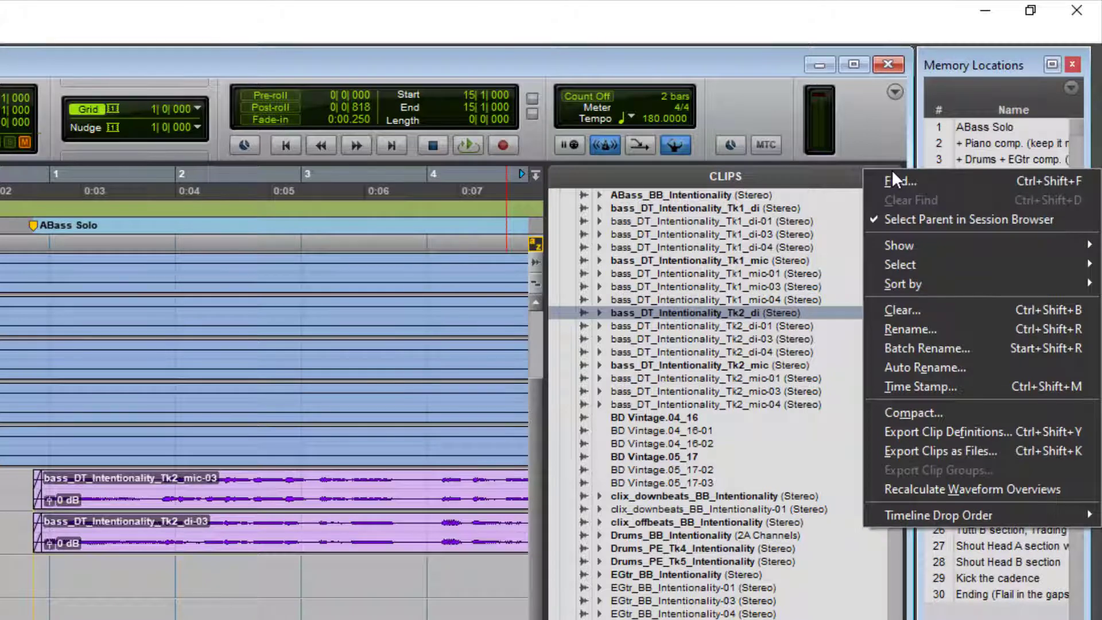
{"action": "mouse_move", "coordinate": [911, 261]}
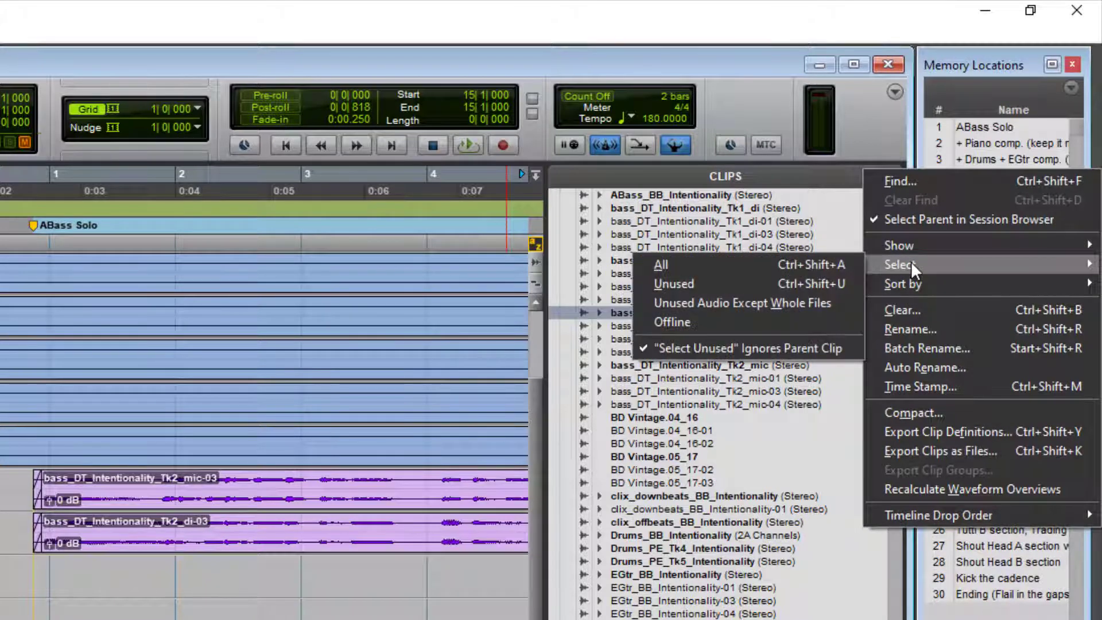
{"action": "left_click", "coordinate": [779, 283]}
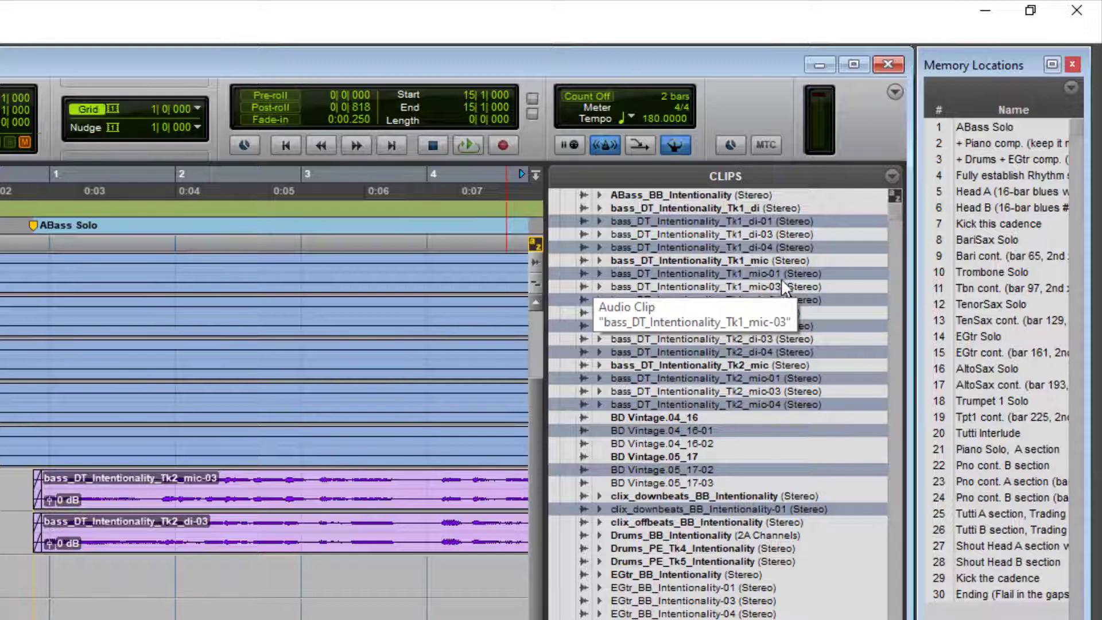
- Highlight the whole-file clips Drums_BB_Intentionality and Drums_PE_Tk5_Intentionality in turn in the Clips list
{"action": "right_click", "coordinate": [829, 218]}
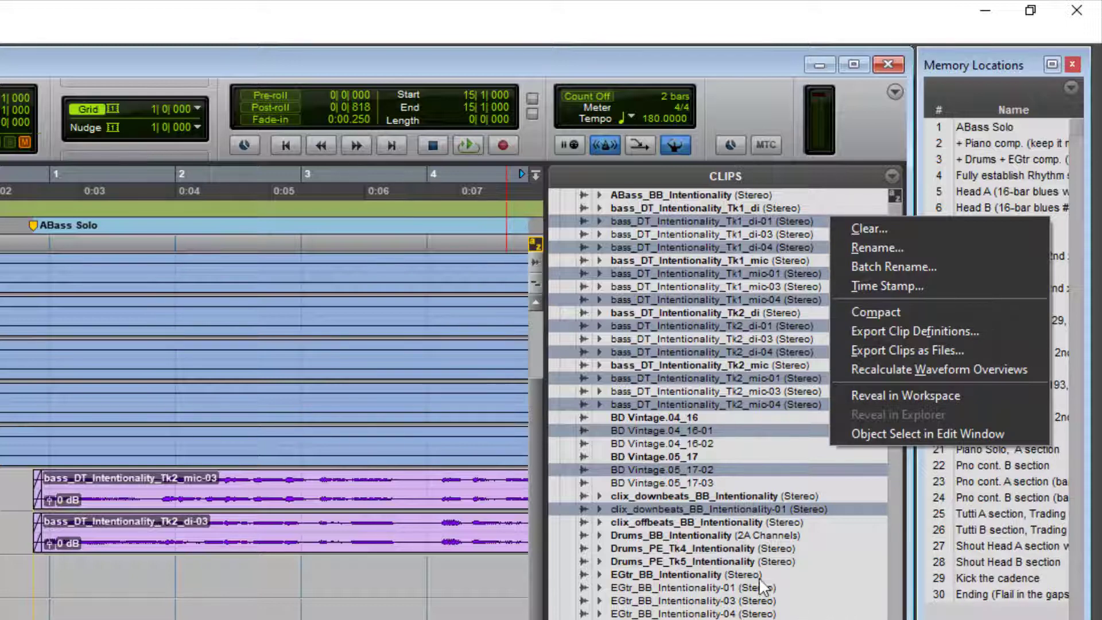
{"action": "left_click", "coordinate": [675, 539]}
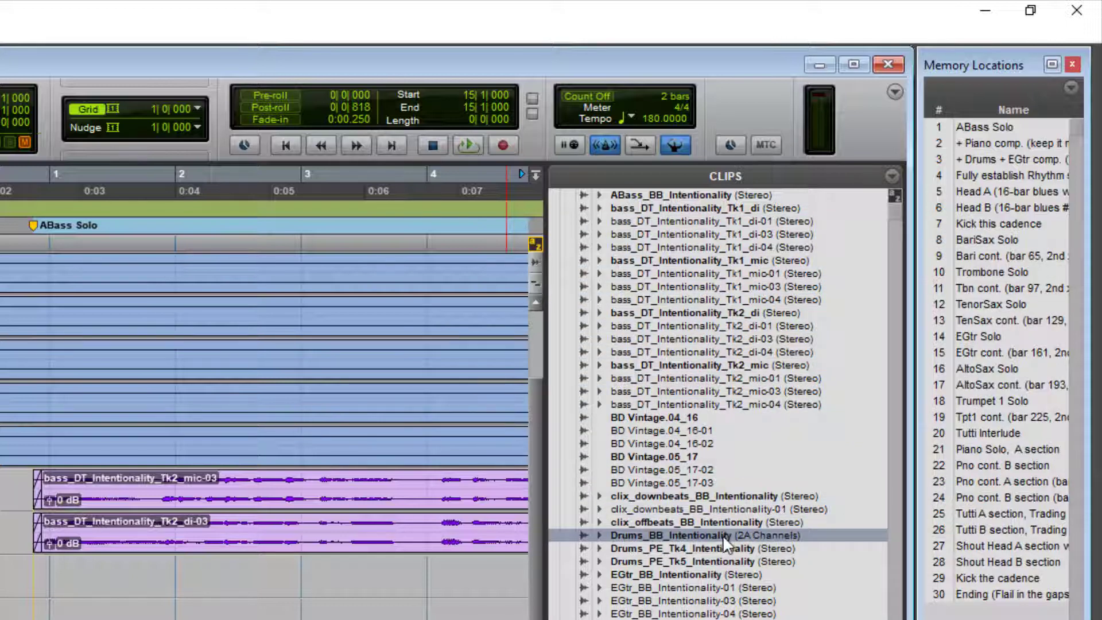
{"action": "left_click", "coordinate": [667, 564]}
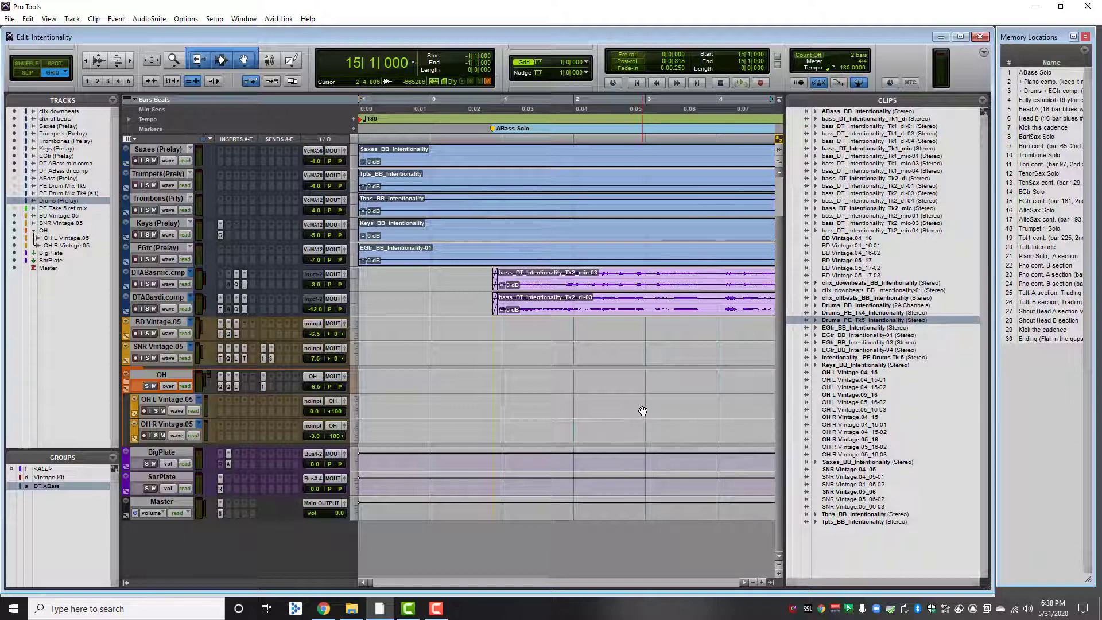
- Try selecting the unused clips again while the drum tracks are still in the session
{"action": "left_click", "coordinate": [983, 100]}
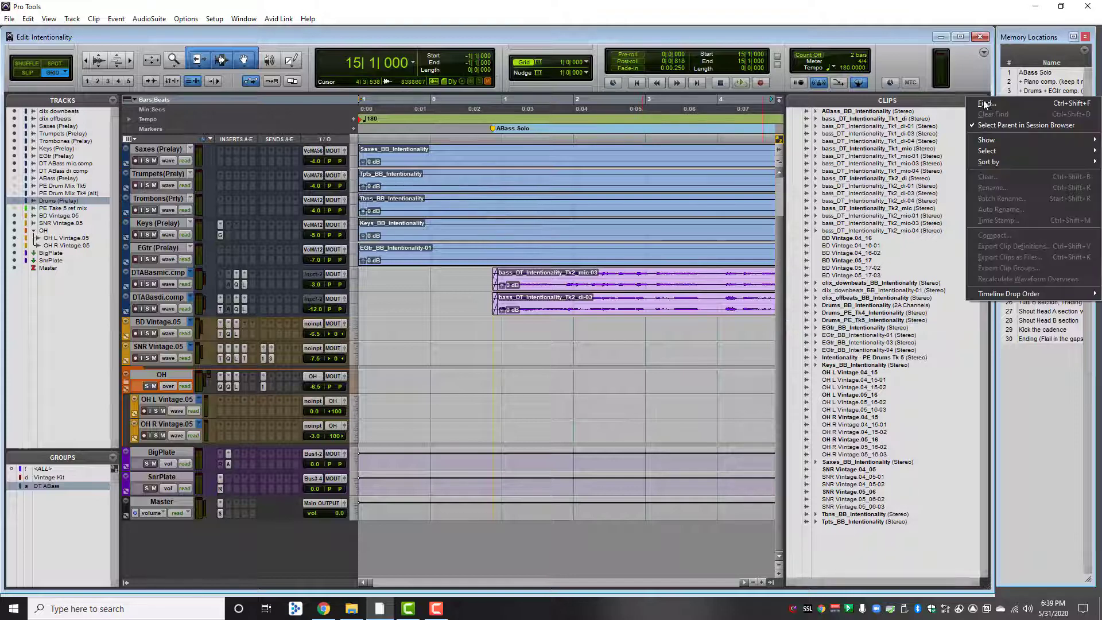
{"action": "mouse_move", "coordinate": [994, 151]}
{"action": "left_click", "coordinate": [909, 163]}
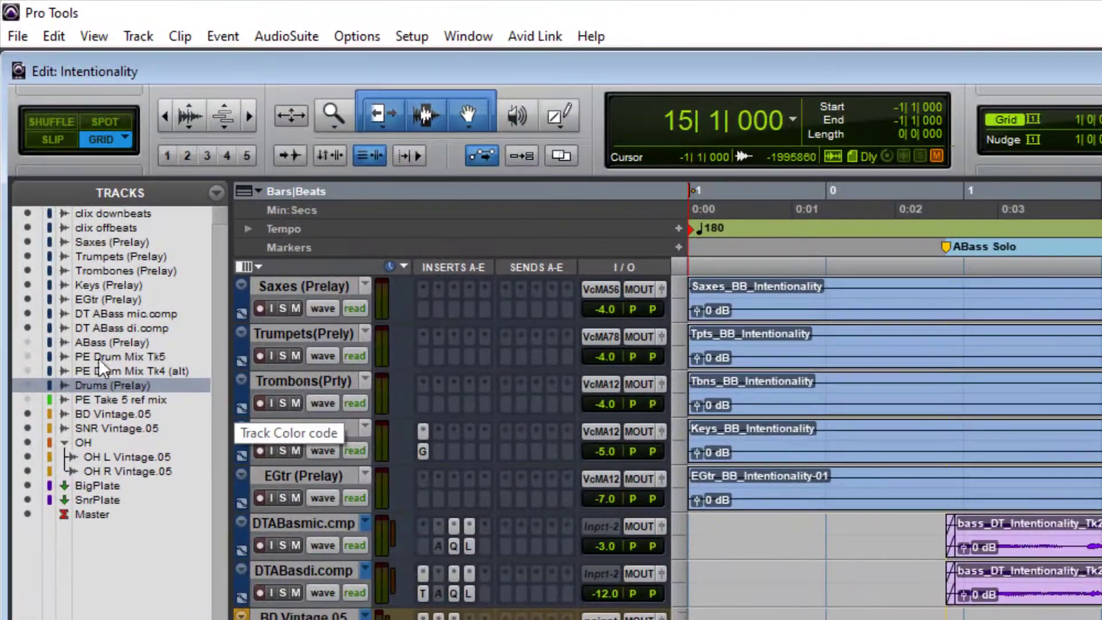
- Show the hidden tracks PE Drum Mix Tk5, PE Drum Mix Tk4 (alt) and Drums (Prelay), and hide them again
{"action": "left_click", "coordinate": [115, 347]}
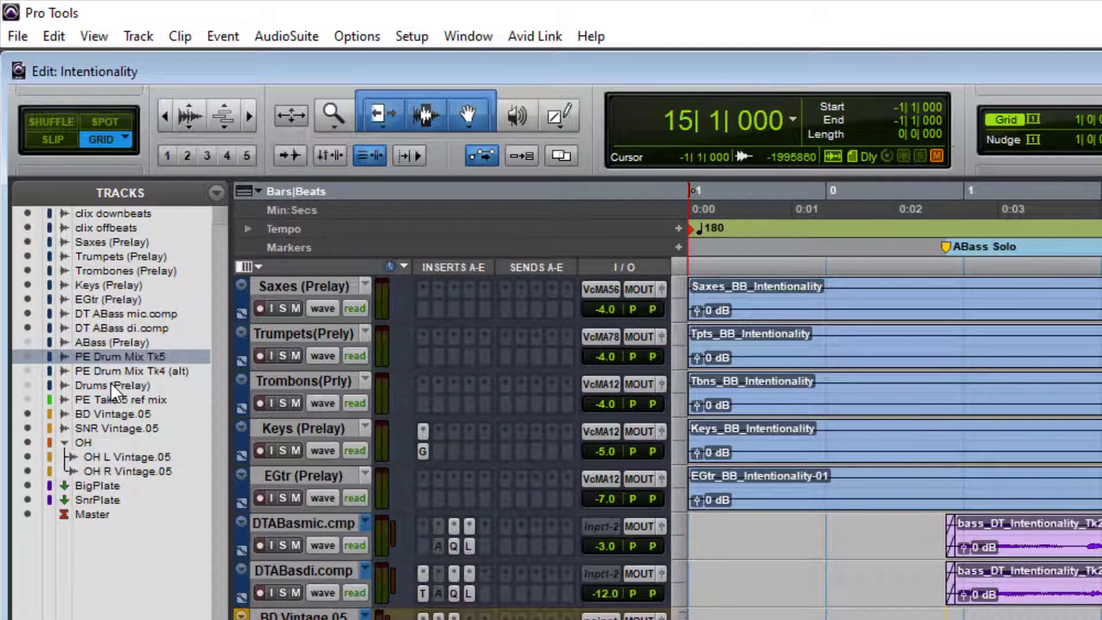
{"action": "left_click", "coordinate": [111, 384]}
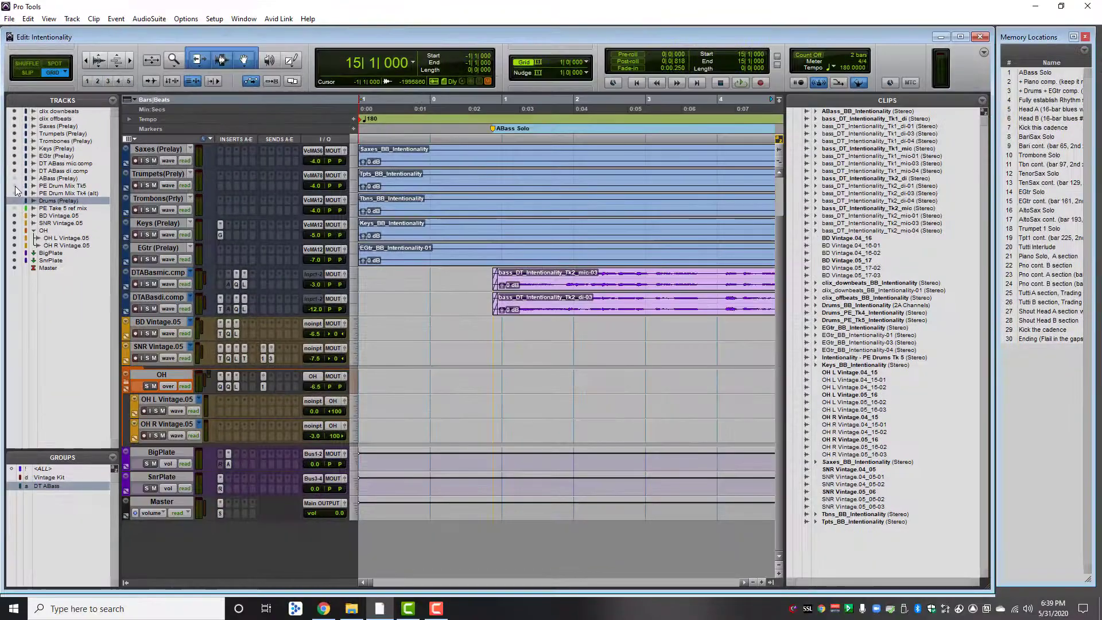
{"action": "left_click", "coordinate": [15, 195]}
{"action": "left_click", "coordinate": [15, 193]}
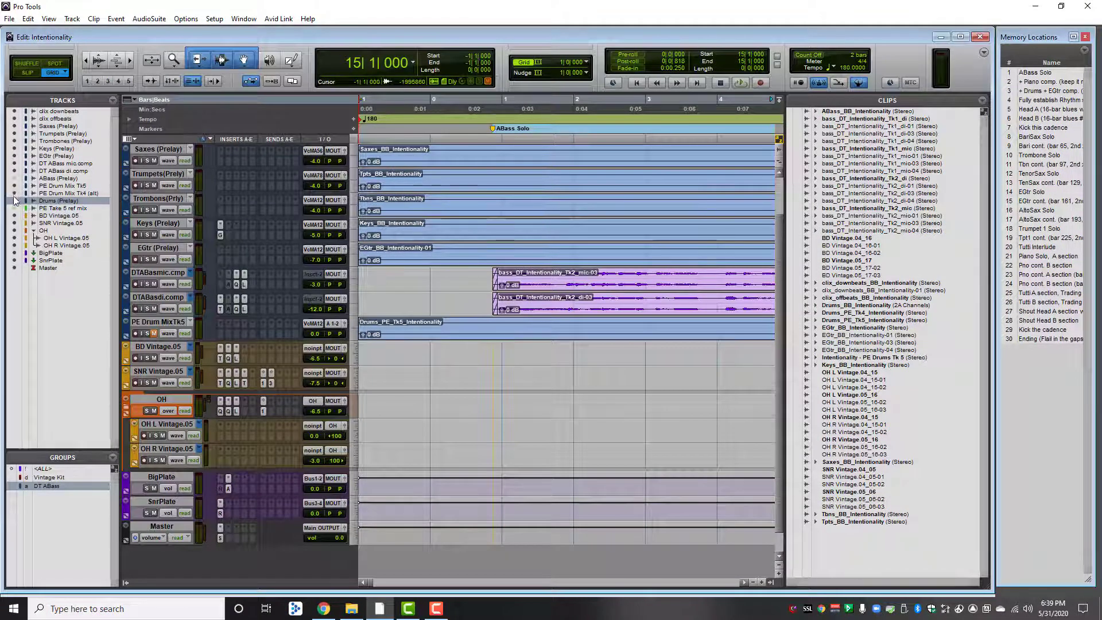
{"action": "left_click", "coordinate": [15, 201]}
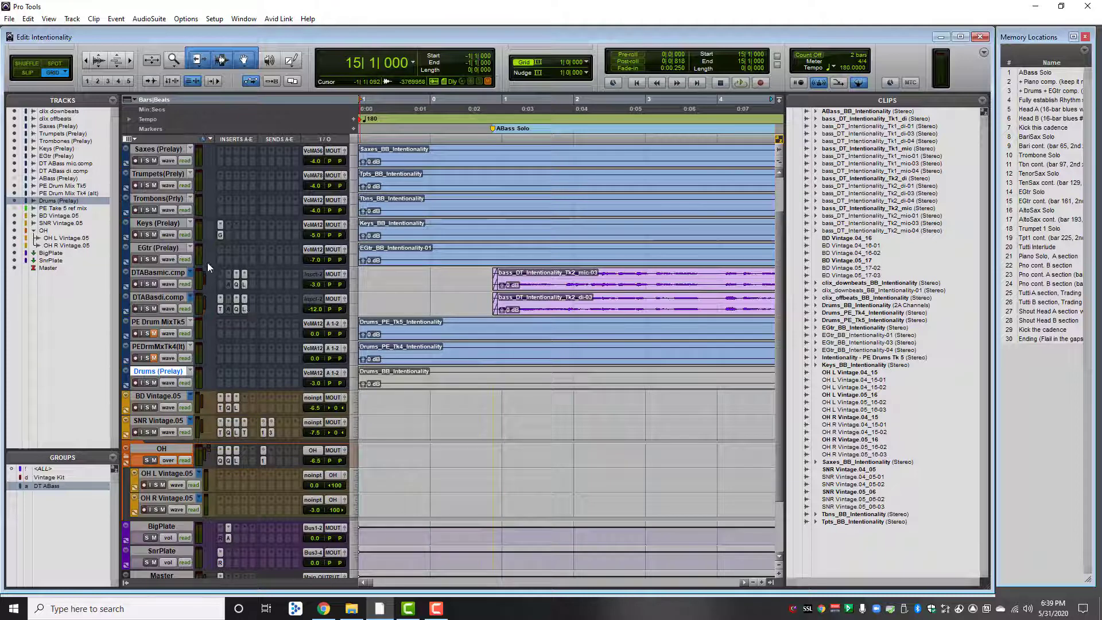
{"action": "left_click", "coordinate": [14, 200]}
{"action": "left_click", "coordinate": [15, 193]}
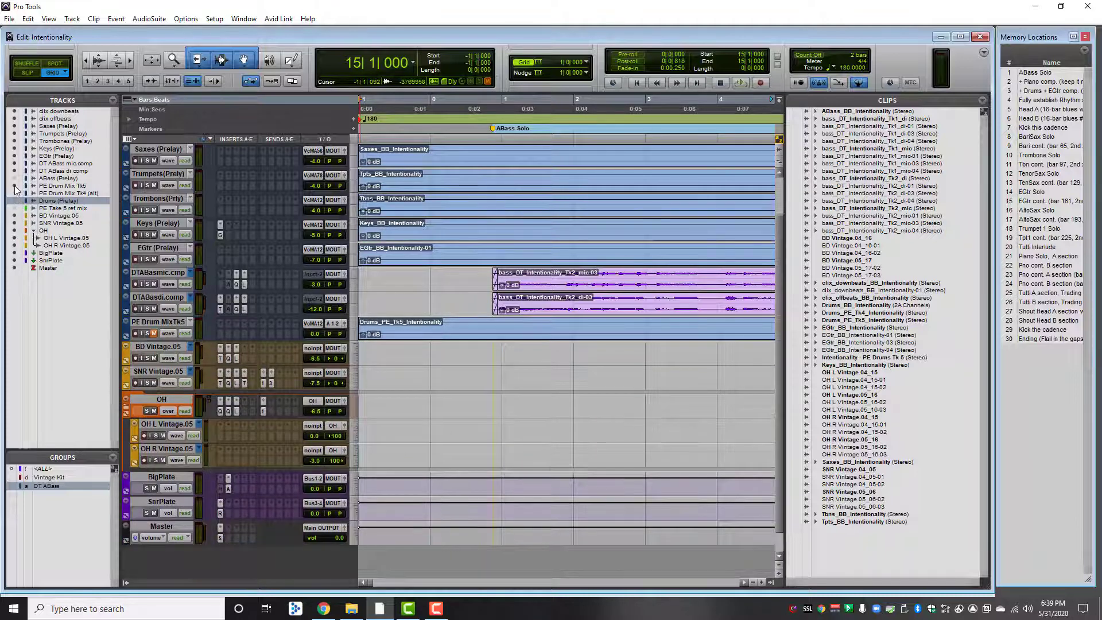
{"action": "left_click", "coordinate": [14, 186]}
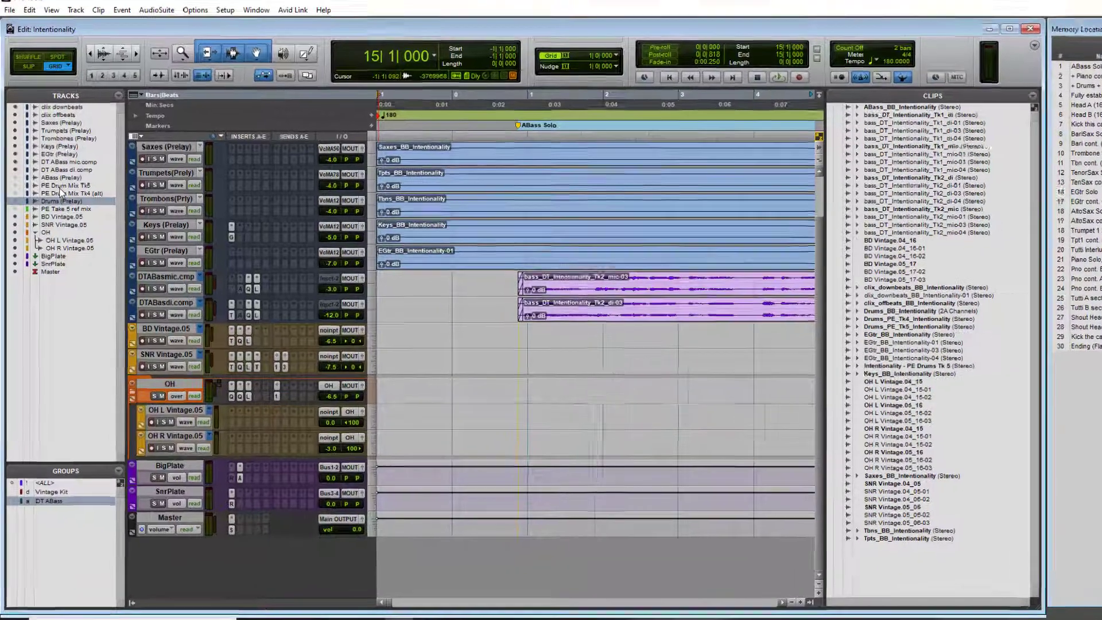
- Delete the three hidden tracks PE Drum Mix Tk5, PE Drum Mix Tk4 (alt) and Drums (Prelay), including their active clips
{"action": "left_click", "coordinate": [56, 186], "text": "shift"}
{"action": "right_click", "coordinate": [56, 186]}
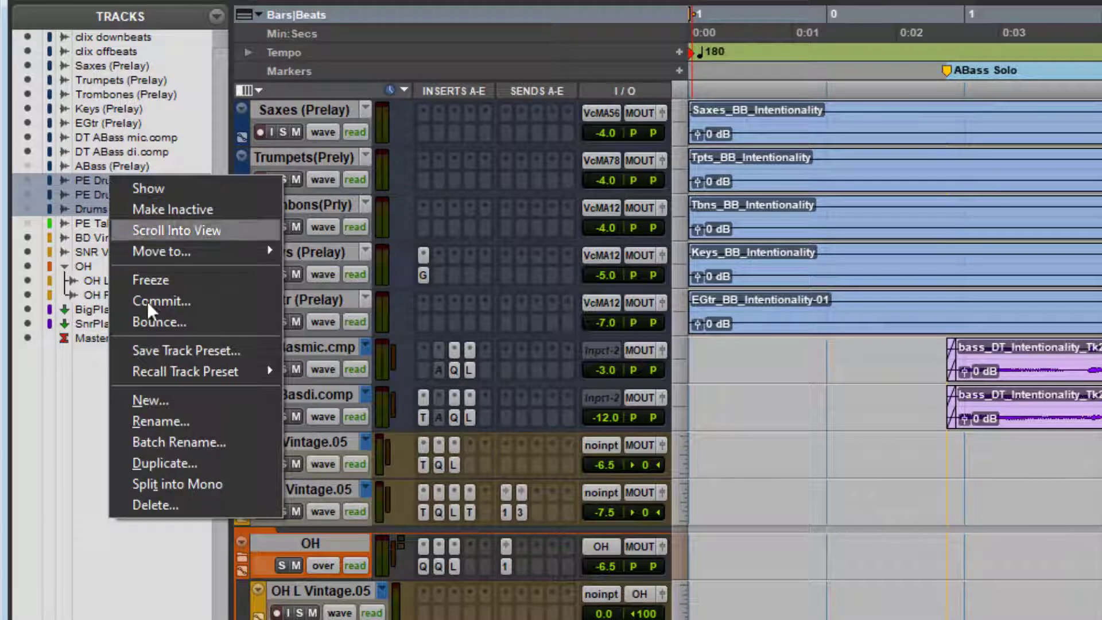
{"action": "left_click", "coordinate": [163, 503]}
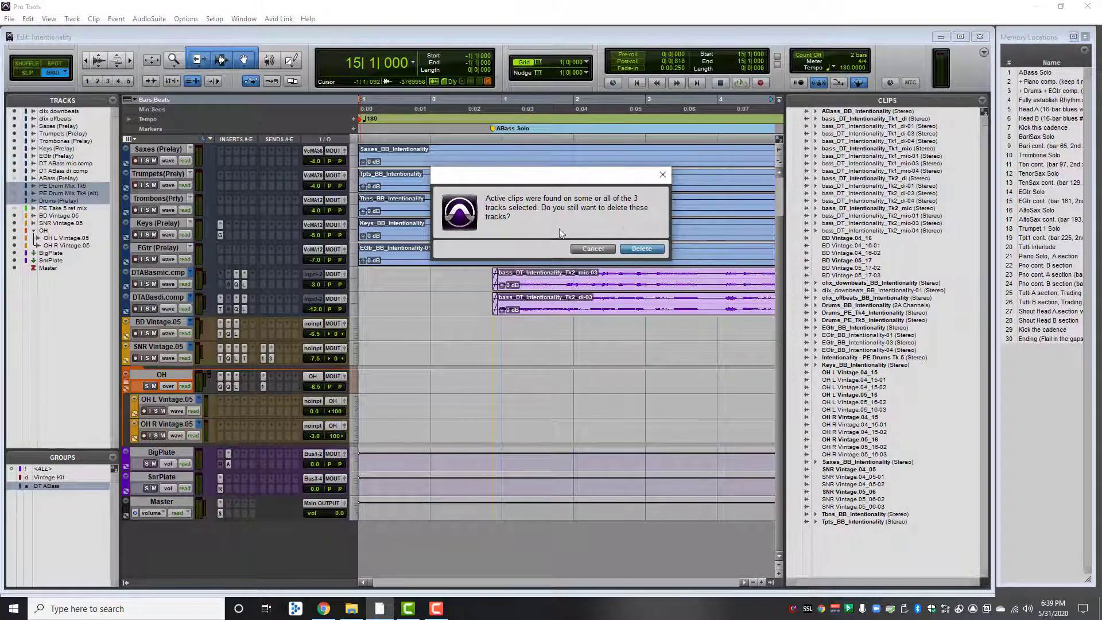
{"action": "left_click", "coordinate": [642, 250]}
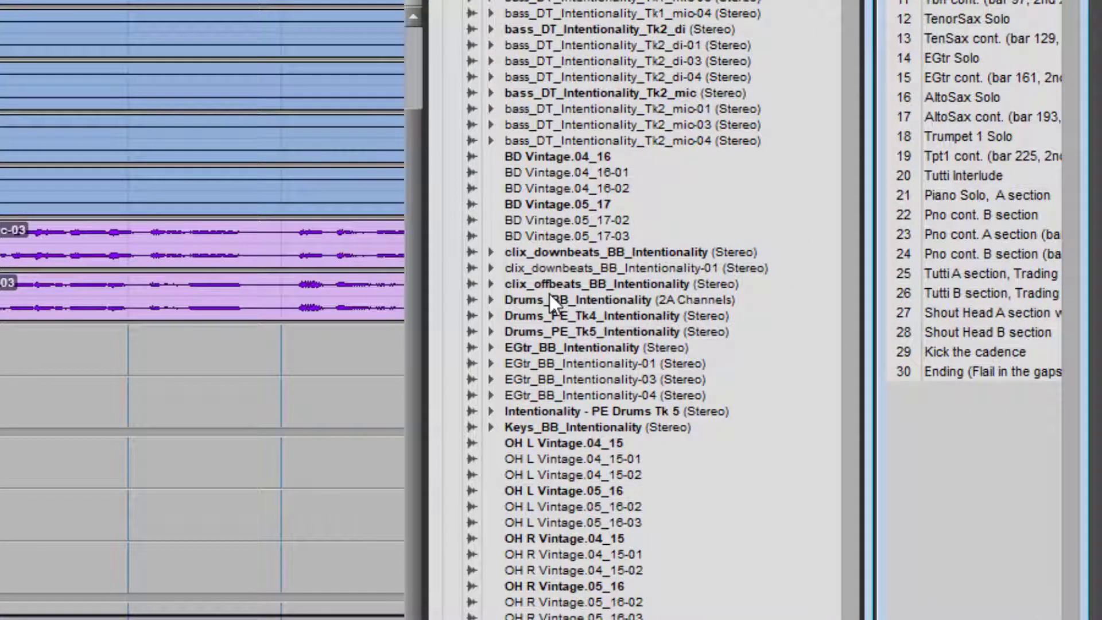
- Highlight the clips from Drums_BB_Intentionality to Drums_PE_Tk5_Intentionality, clear that selection, and select every unused clip in the list
{"action": "left_click", "coordinate": [550, 296]}
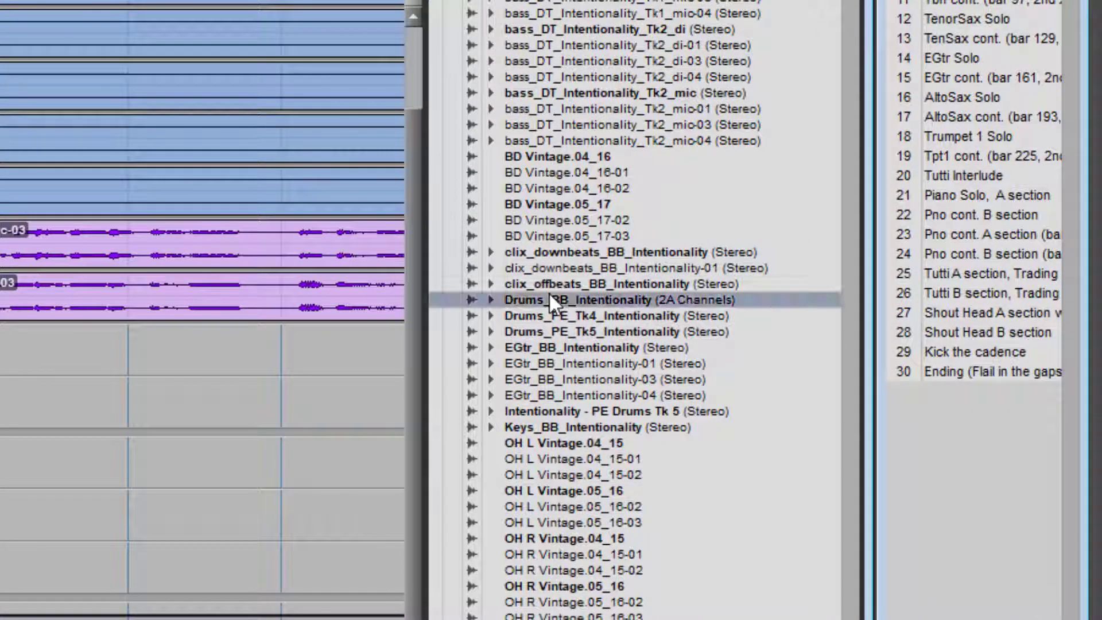
{"action": "left_click", "coordinate": [586, 331], "text": "shift"}
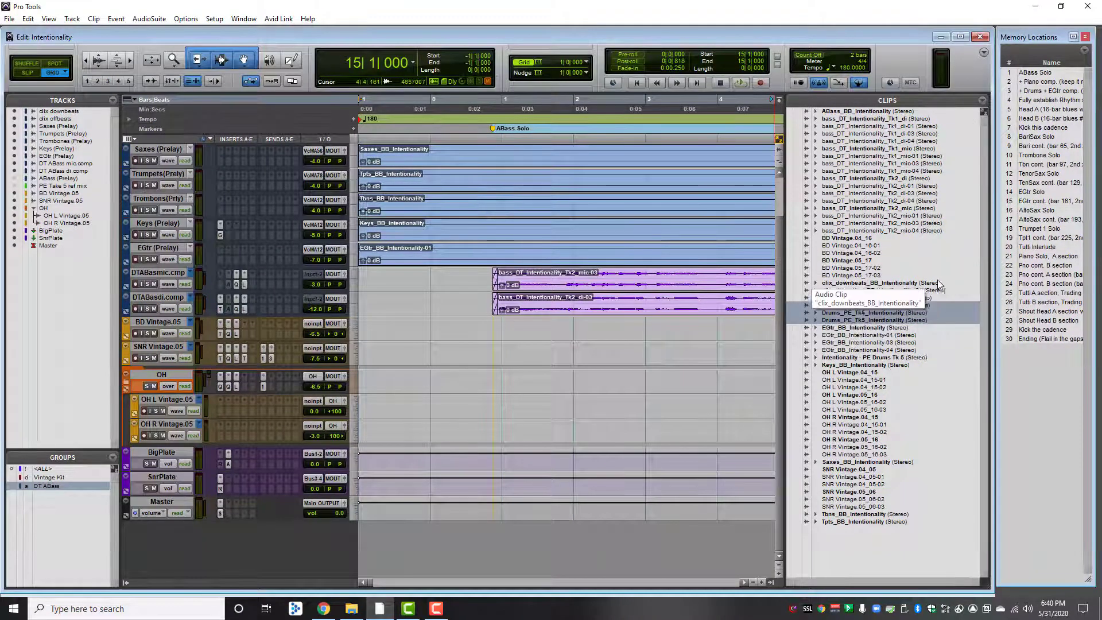
{"action": "left_click", "coordinate": [914, 276]}
{"action": "left_click", "coordinate": [983, 100]}
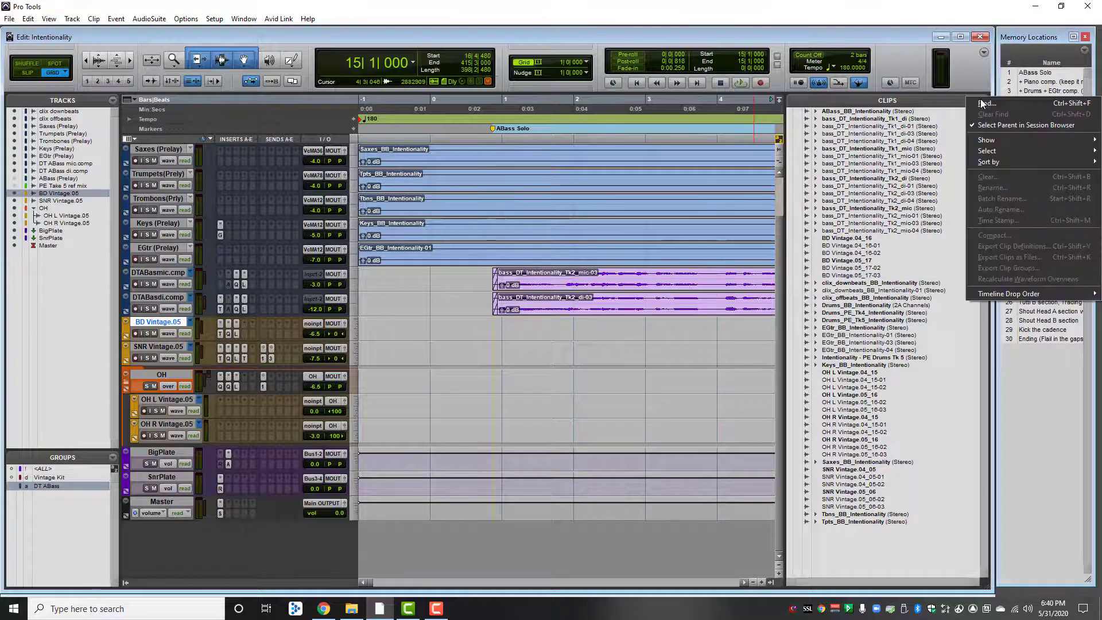
{"action": "mouse_move", "coordinate": [988, 151]}
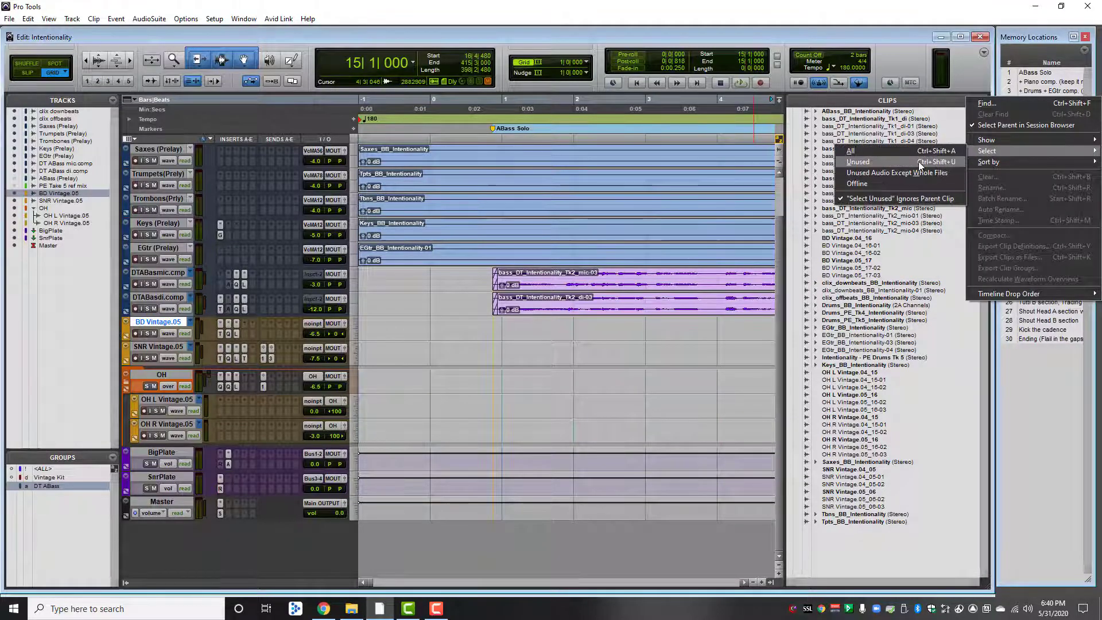
{"action": "left_click", "coordinate": [919, 160]}
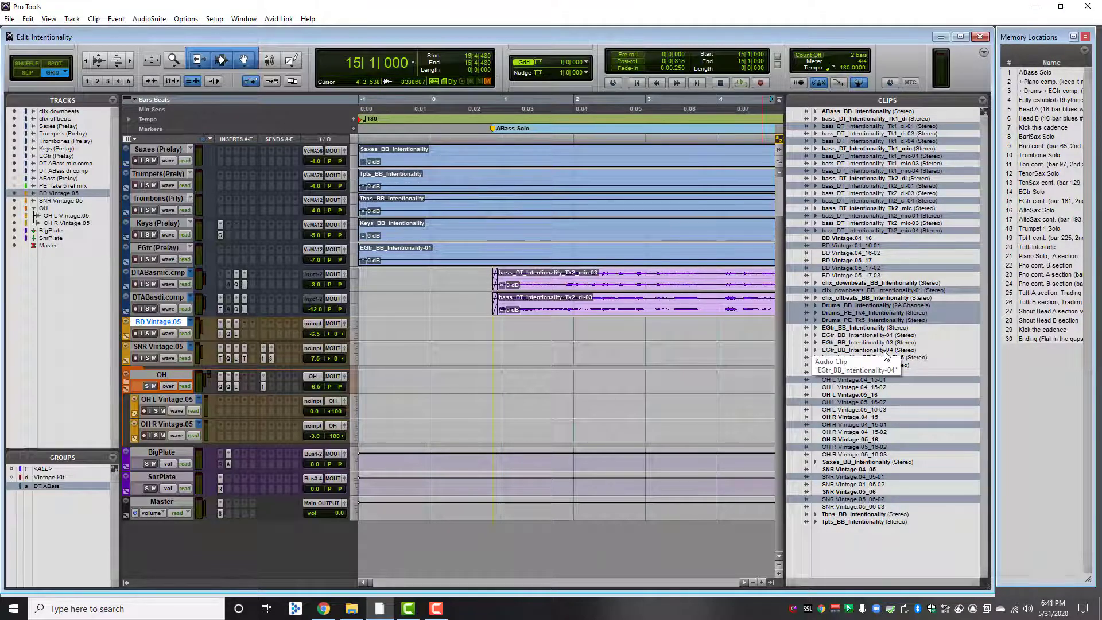
- Clear the selected unused clips by removing them from the session without deleting their source files
{"action": "right_click", "coordinate": [894, 310]}
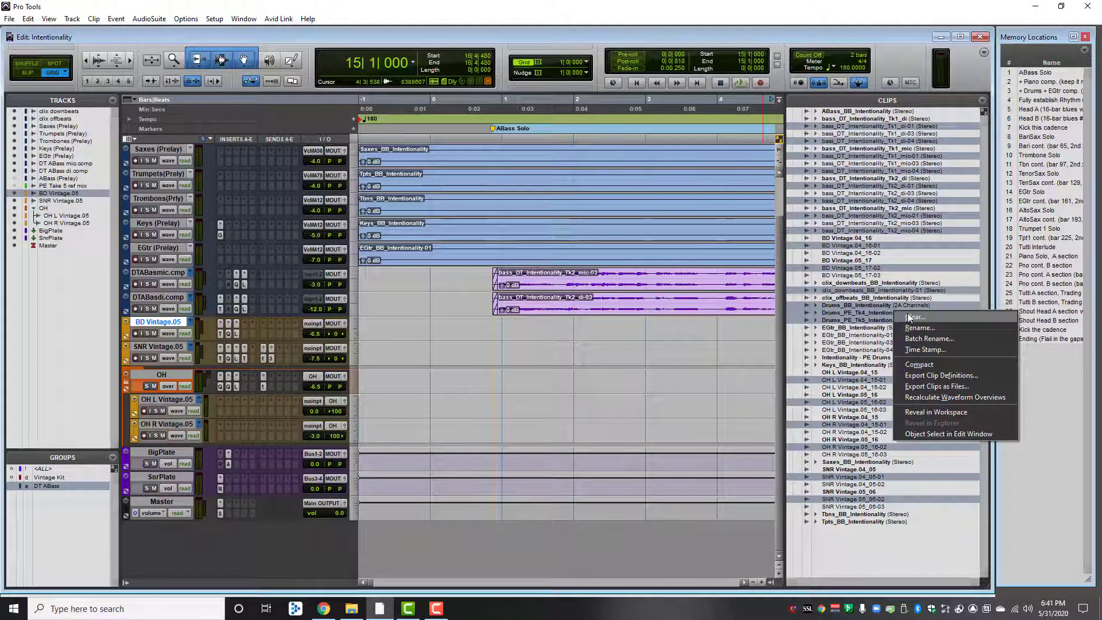
{"action": "left_click", "coordinate": [914, 317]}
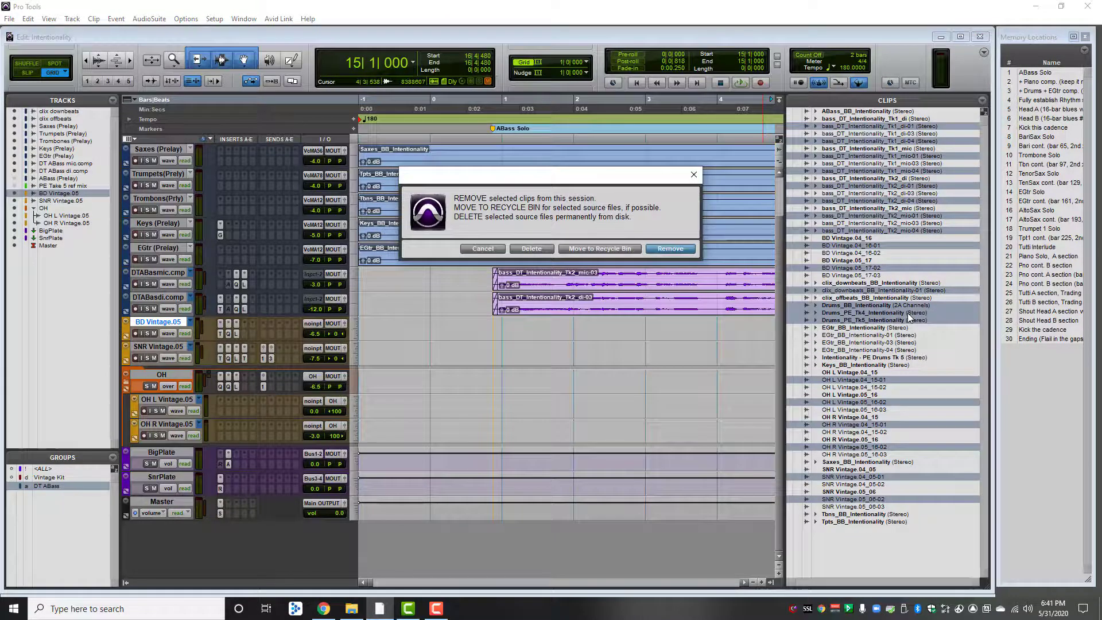
{"action": "left_click", "coordinate": [671, 251]}
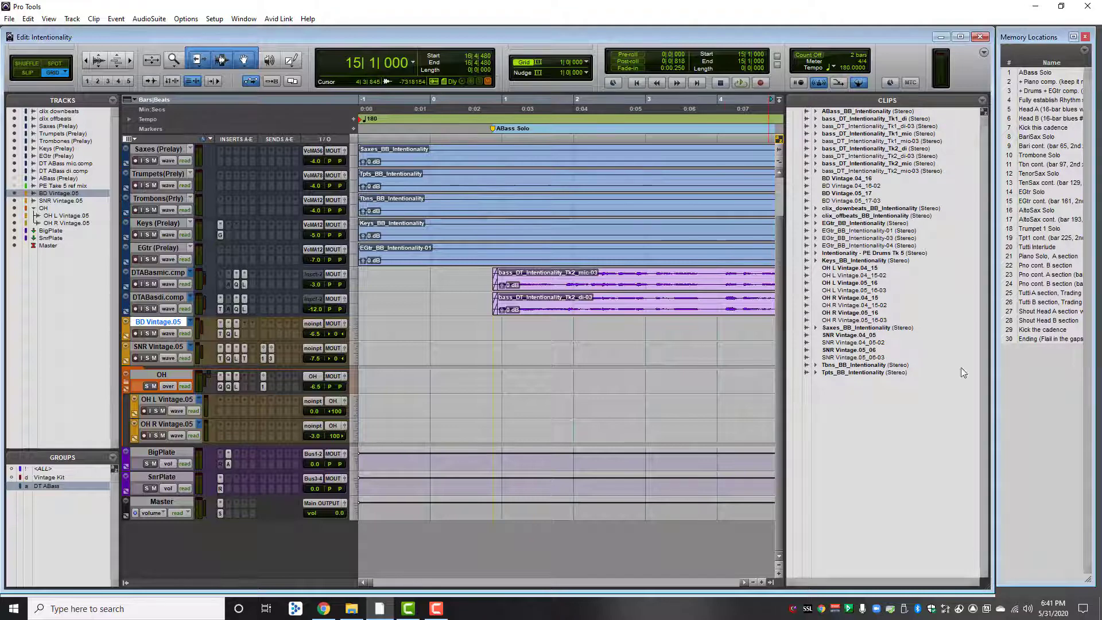
- Toggle the Clips list off and on, leaving it hidden
{"action": "left_click", "coordinate": [771, 583]}
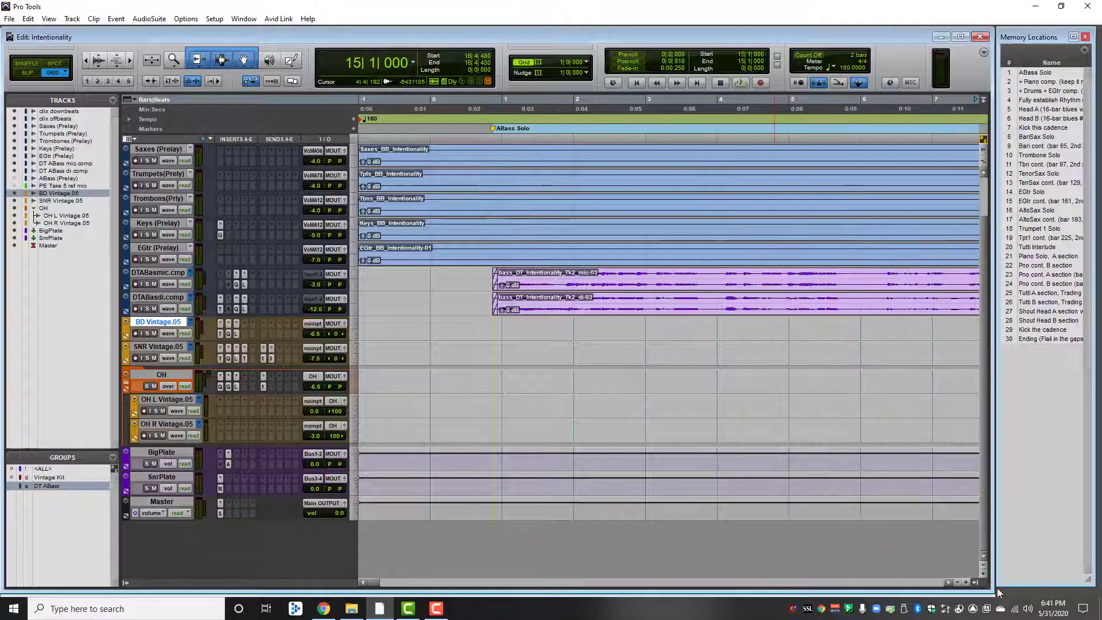
{"action": "left_click", "coordinate": [976, 583]}
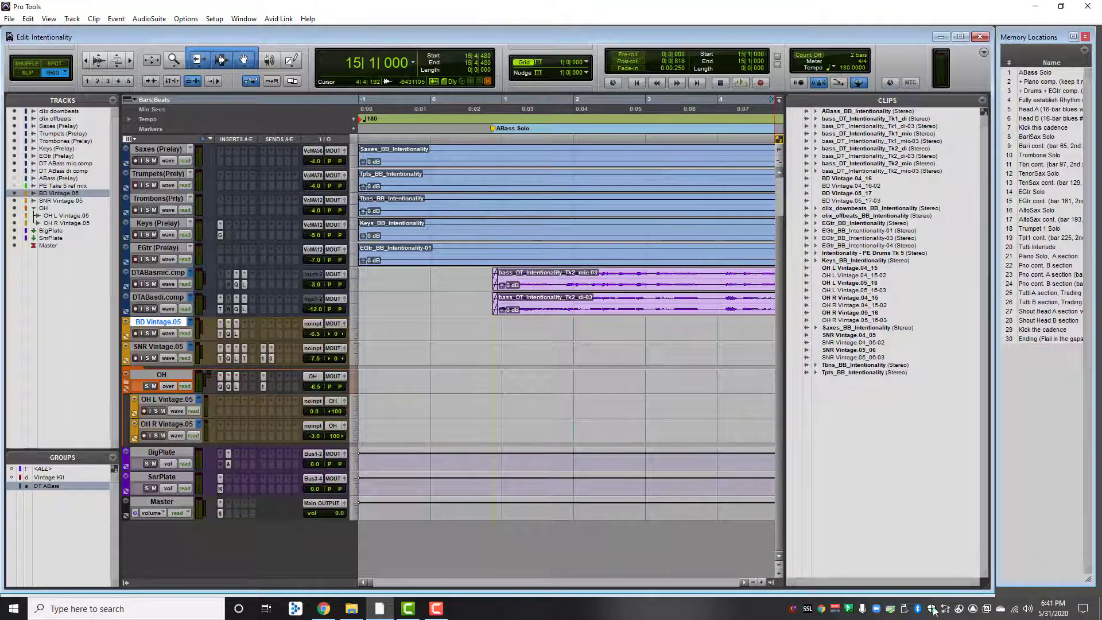
{"action": "left_click", "coordinate": [772, 583]}
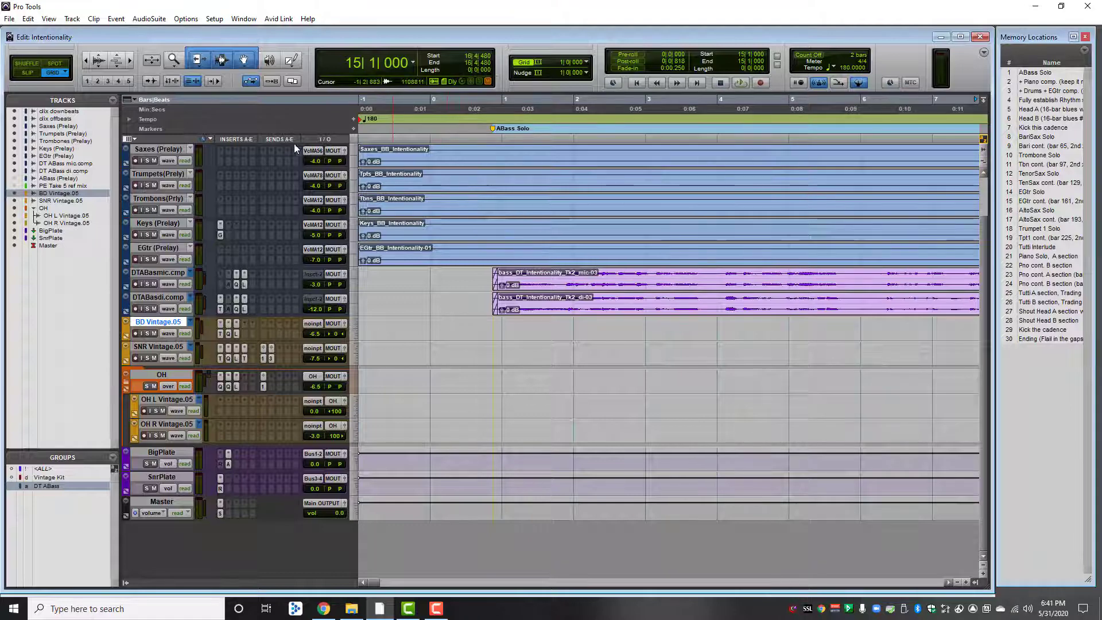
{"action": "left_click", "coordinate": [243, 19]}
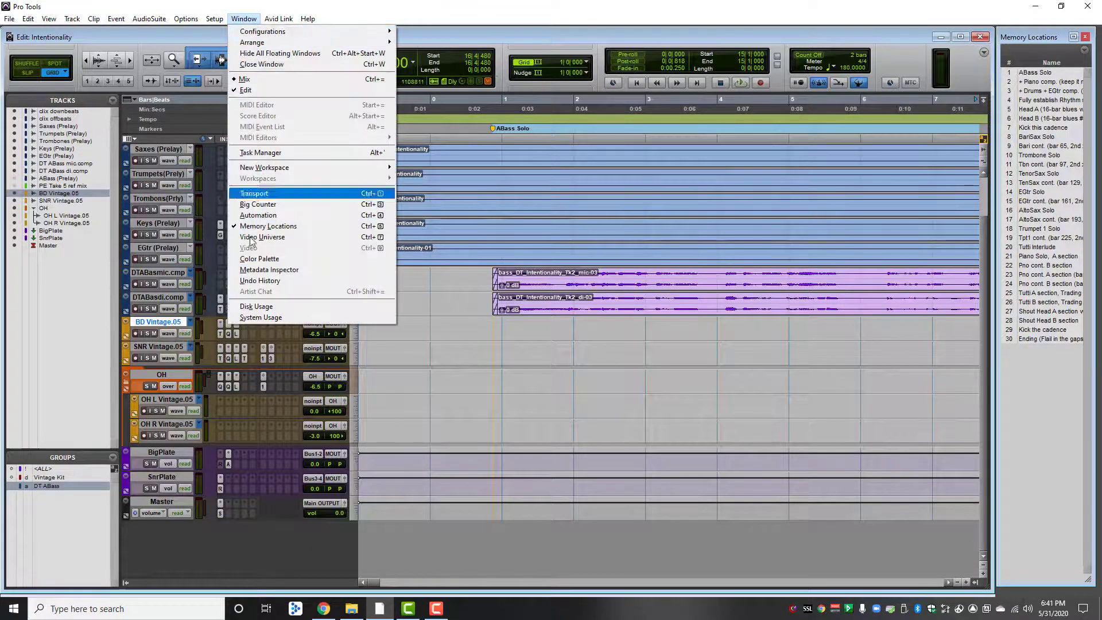
{"action": "left_click", "coordinate": [244, 21]}
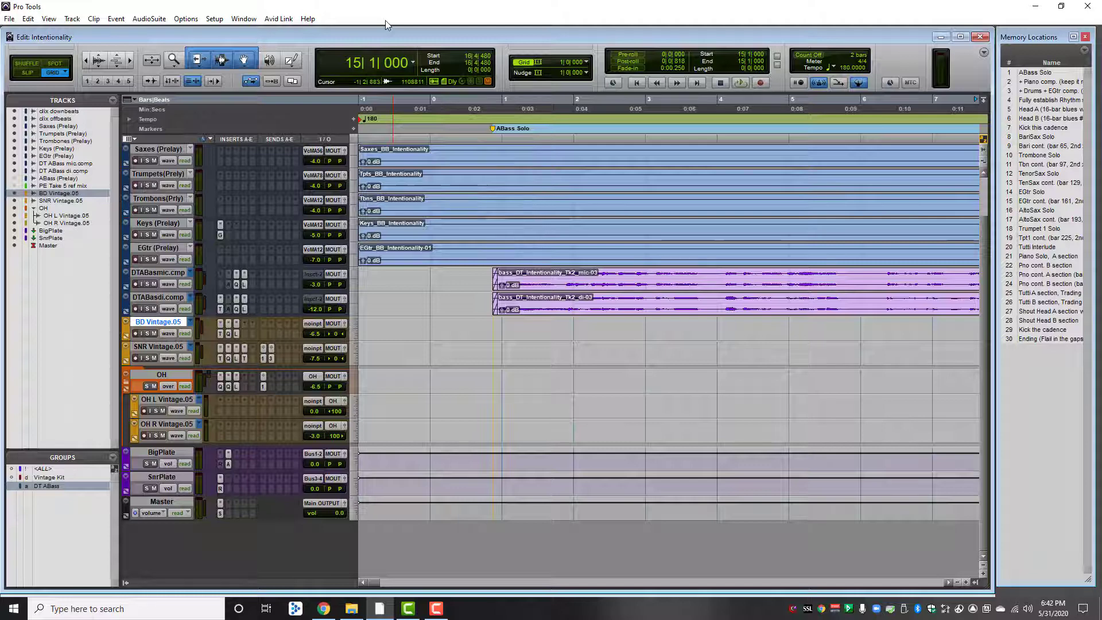
- Show the Clips list and select all unused clips in it
{"action": "left_click", "coordinate": [975, 584]}
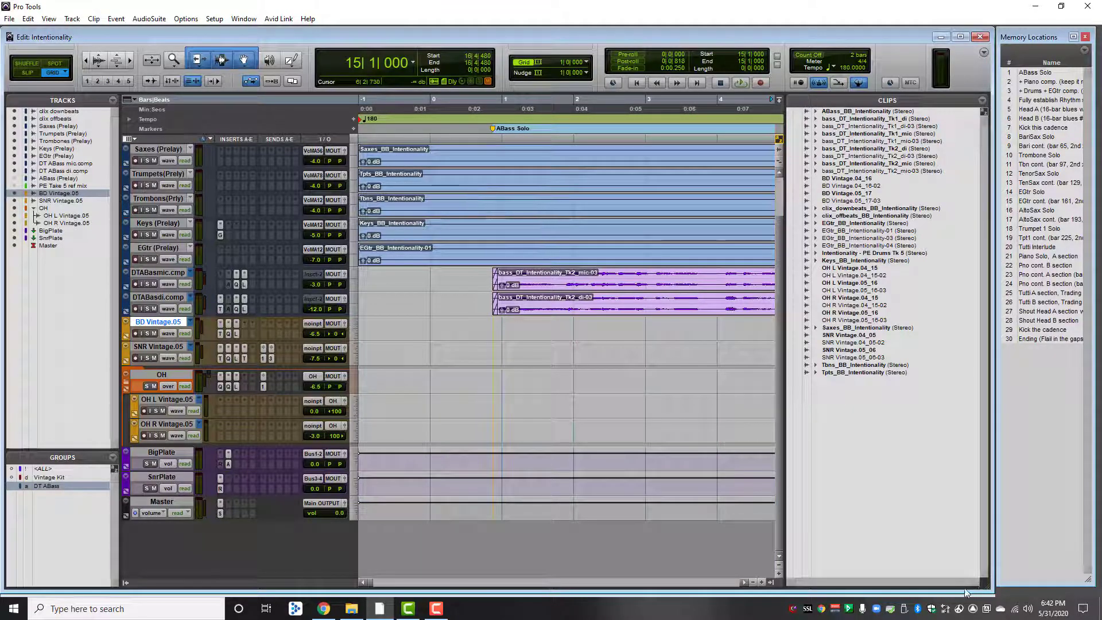
{"action": "left_click", "coordinate": [982, 100]}
{"action": "mouse_move", "coordinate": [970, 152]}
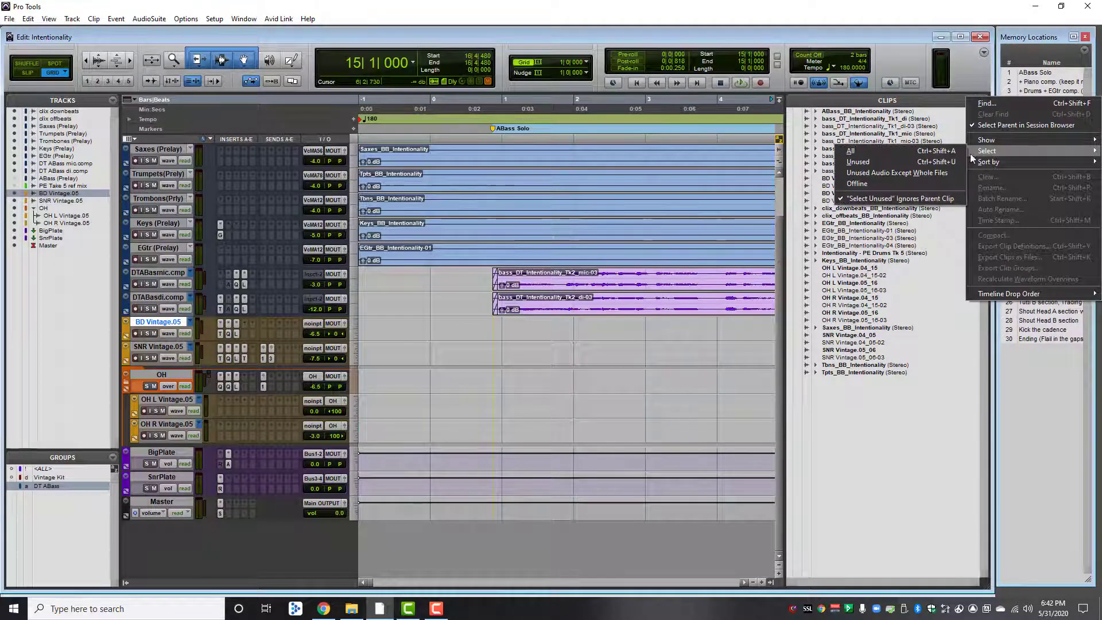
{"action": "left_click", "coordinate": [912, 162]}
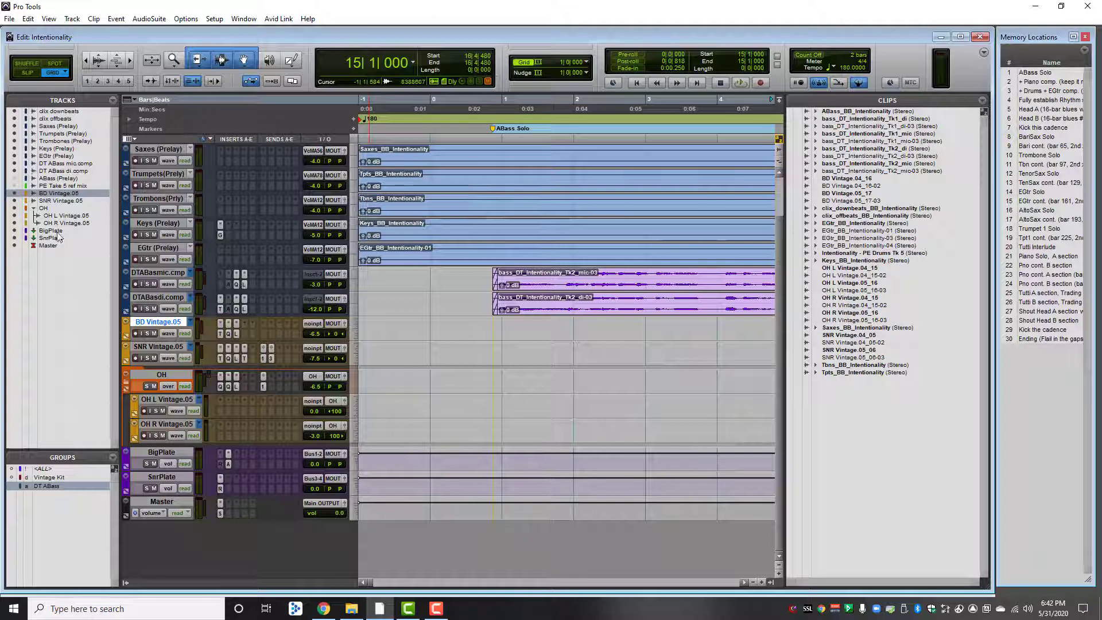
- Delete the hidden ABass (Prelay) track, including its active clips
{"action": "left_click", "coordinate": [58, 178]}
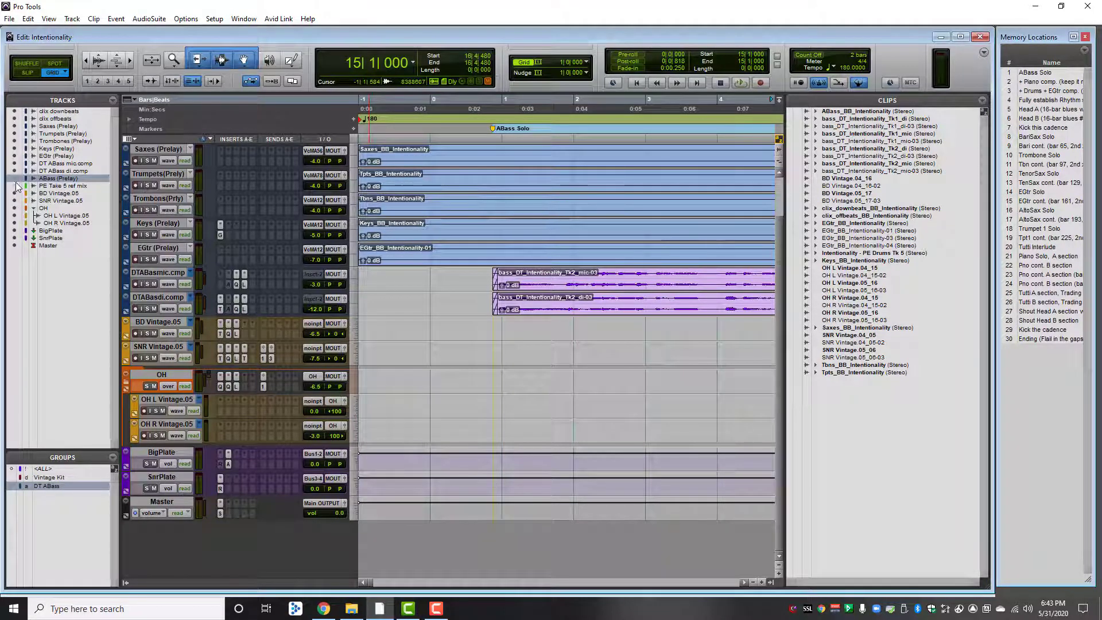
{"action": "left_click", "coordinate": [71, 186]}
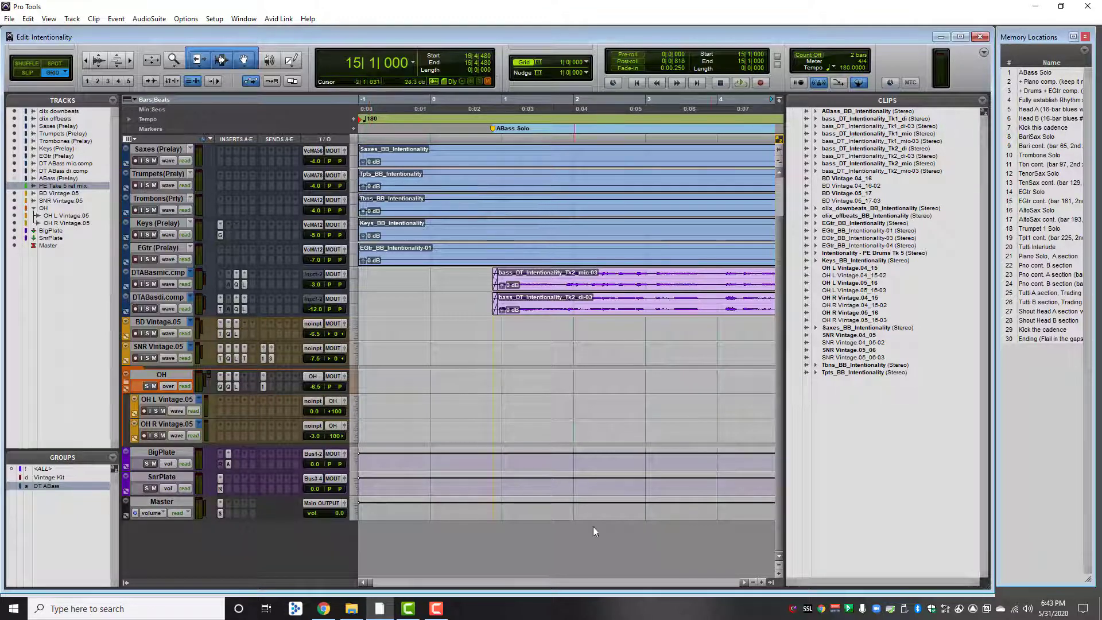
{"action": "left_click", "coordinate": [67, 178]}
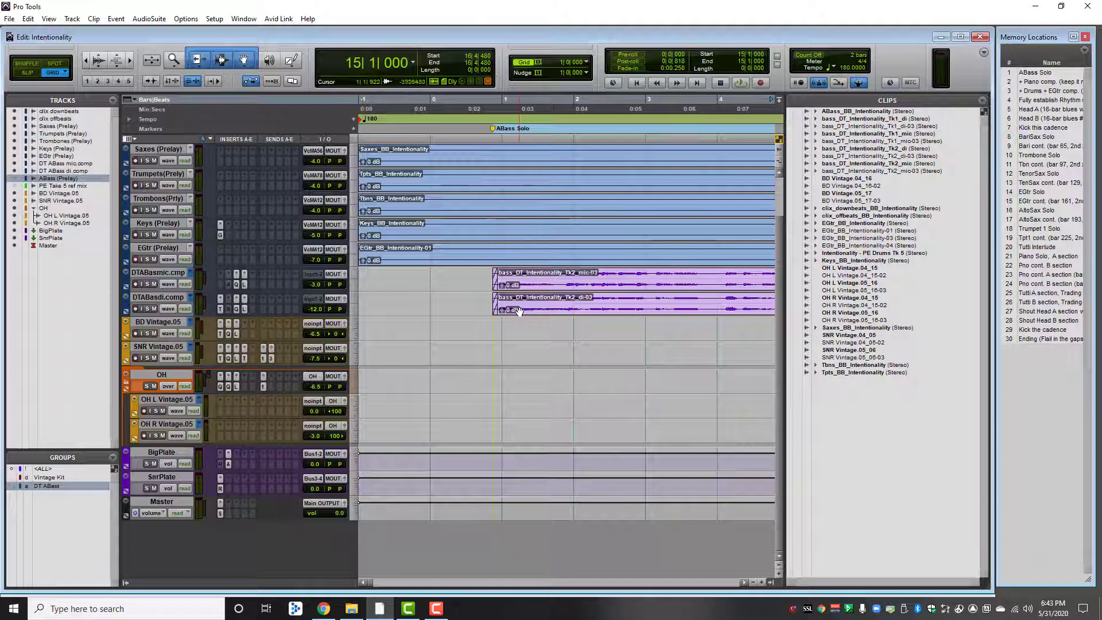
{"action": "right_click", "coordinate": [77, 176]}
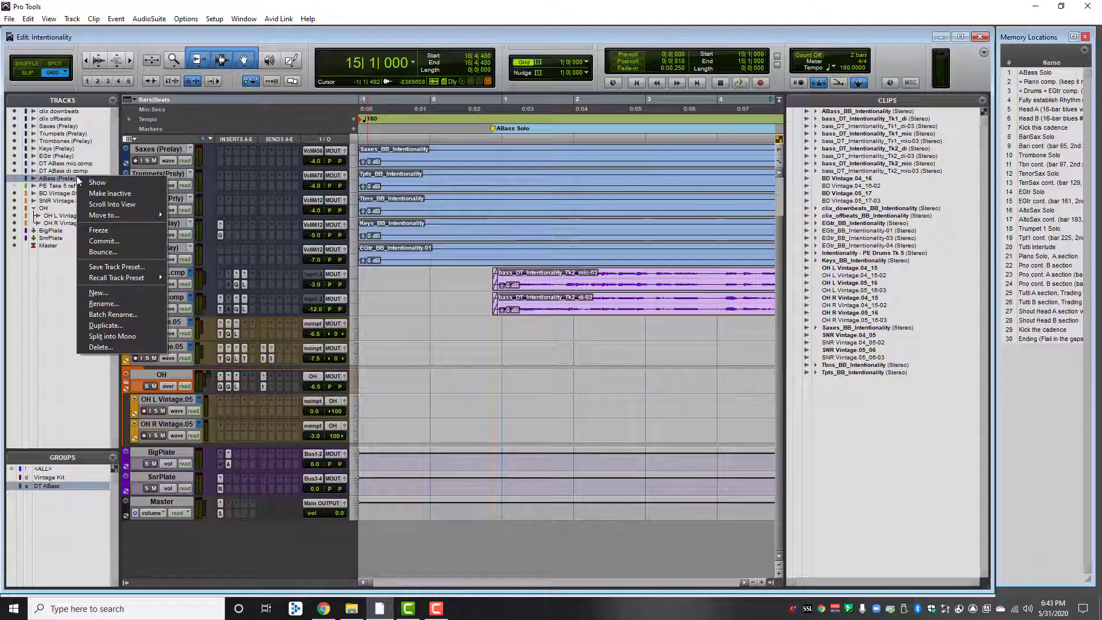
{"action": "left_click", "coordinate": [111, 350]}
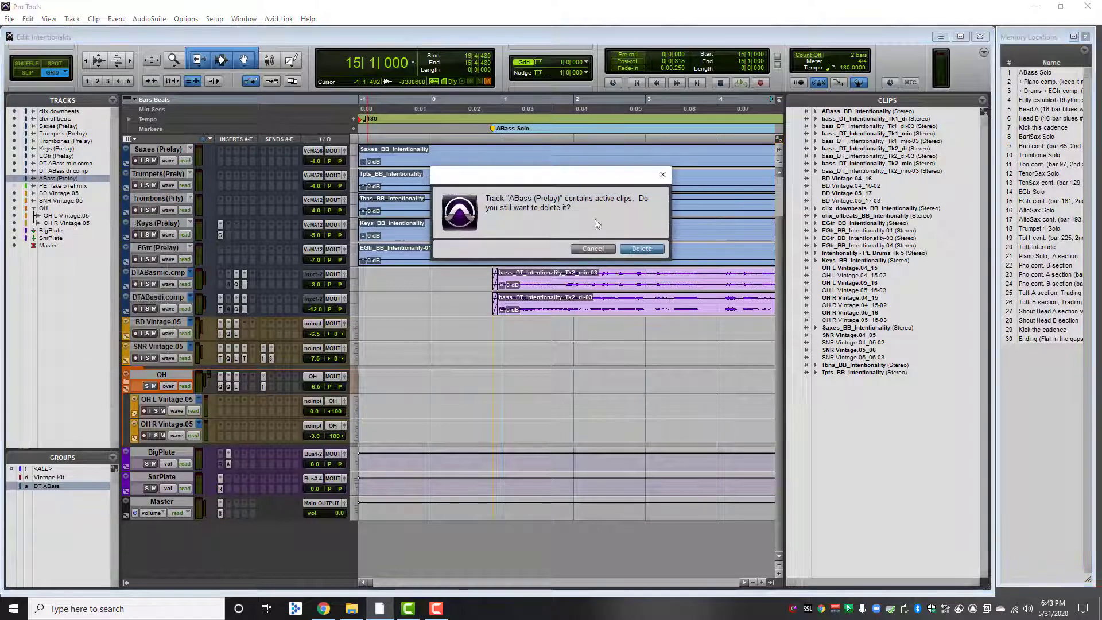
{"action": "left_click", "coordinate": [644, 248]}
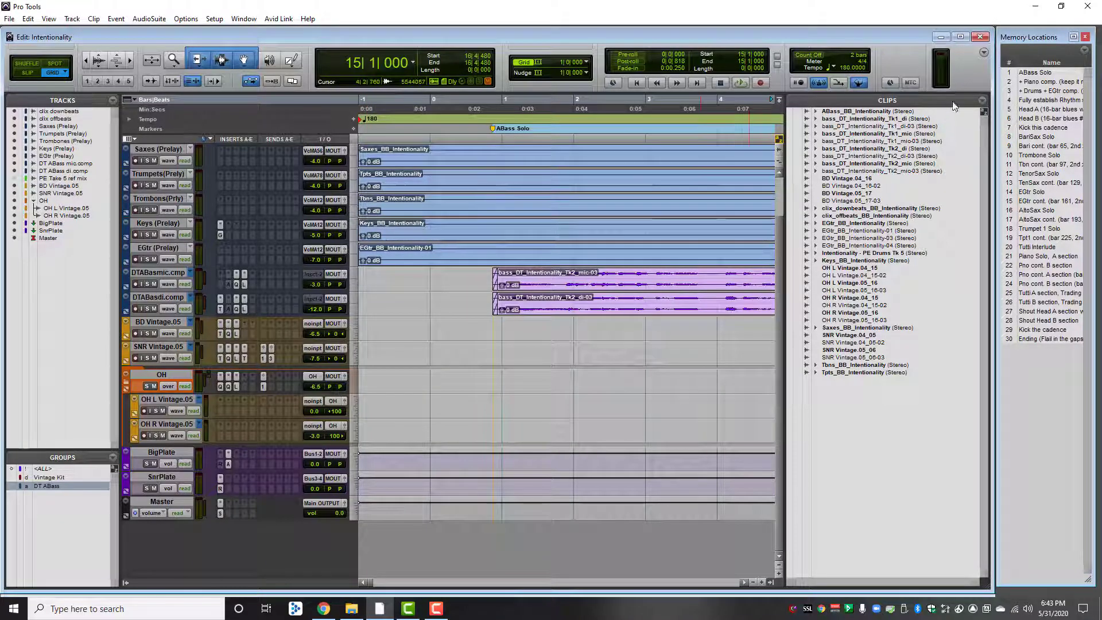
- Select the unused clips, remove ABass_BB_Intentionality from the session without deleting its source file, and hide the Clips list
{"action": "left_click", "coordinate": [982, 101]}
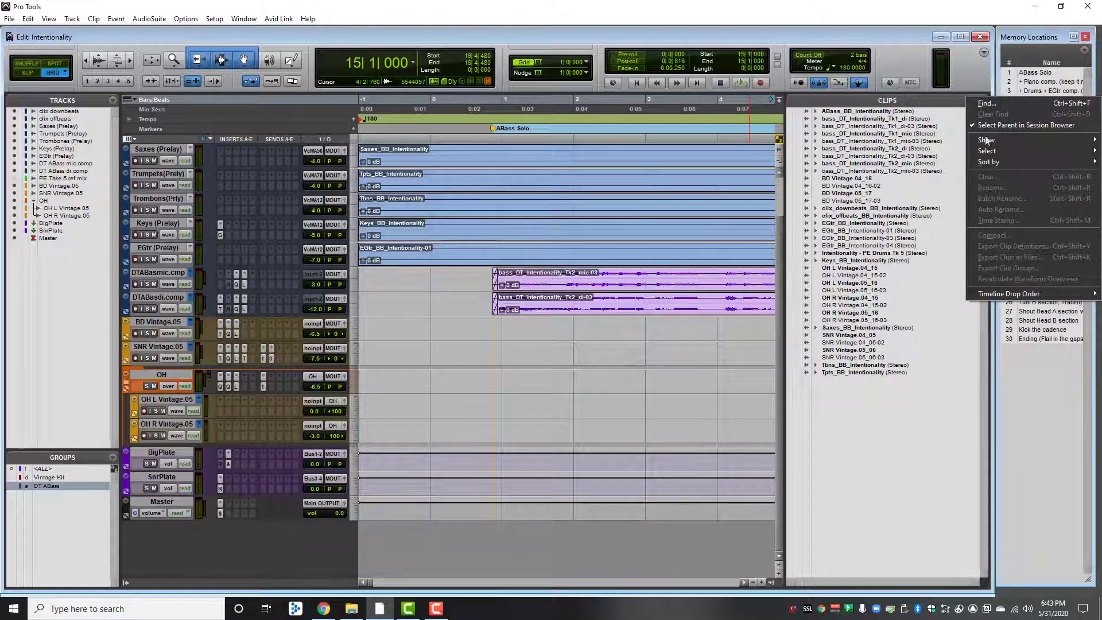
{"action": "mouse_move", "coordinate": [985, 151]}
{"action": "left_click", "coordinate": [937, 161]}
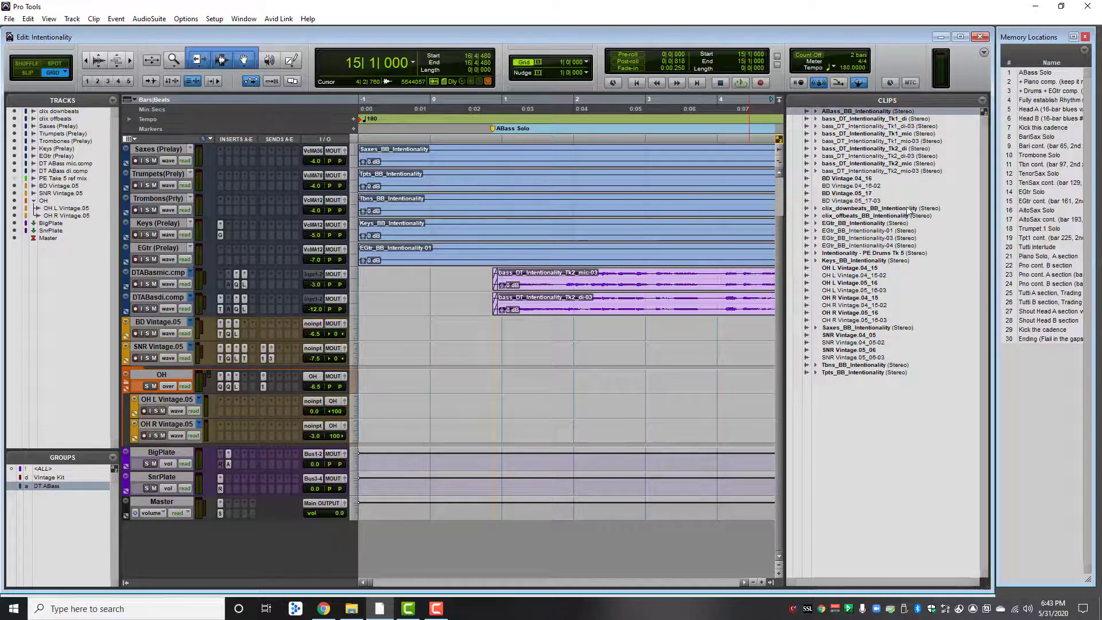
{"action": "right_click", "coordinate": [845, 112]}
{"action": "left_click", "coordinate": [858, 116]}
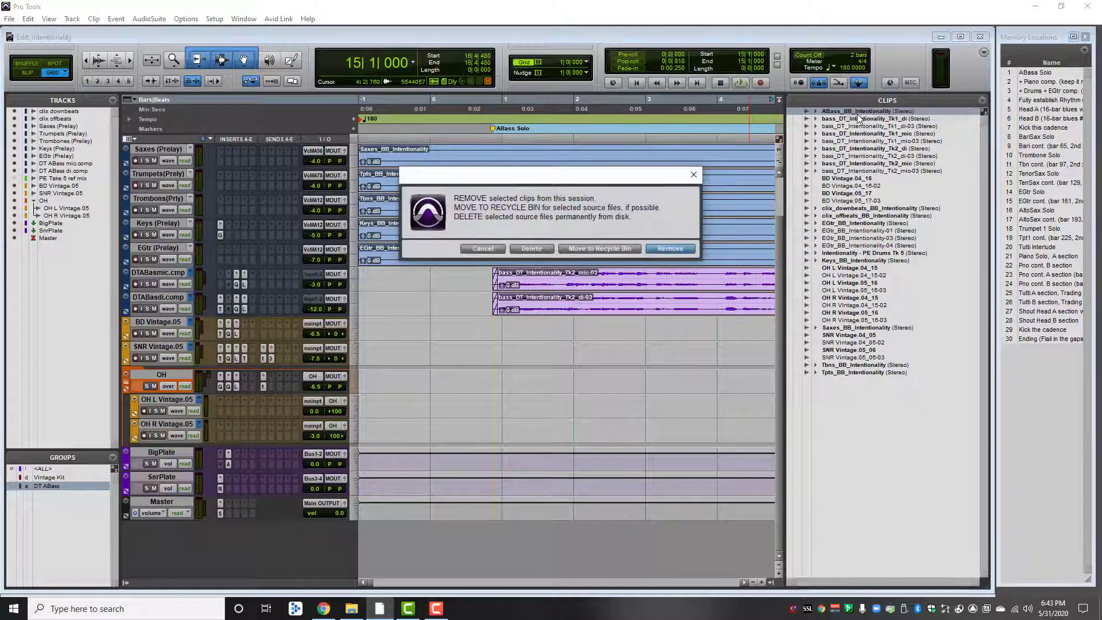
{"action": "left_click", "coordinate": [688, 247]}
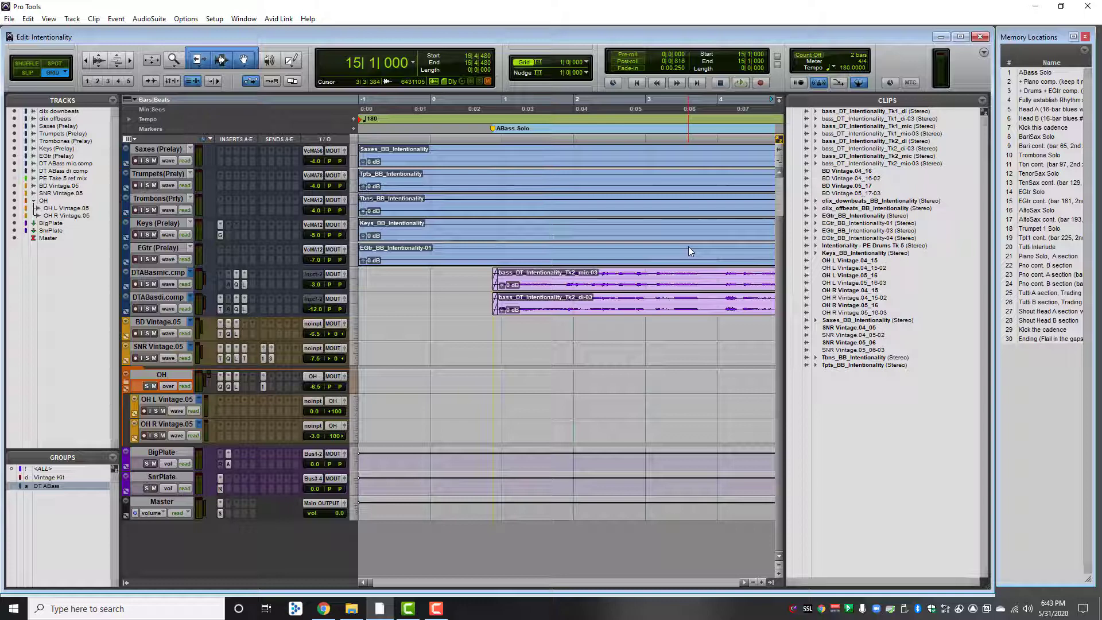
{"action": "left_click", "coordinate": [771, 584]}
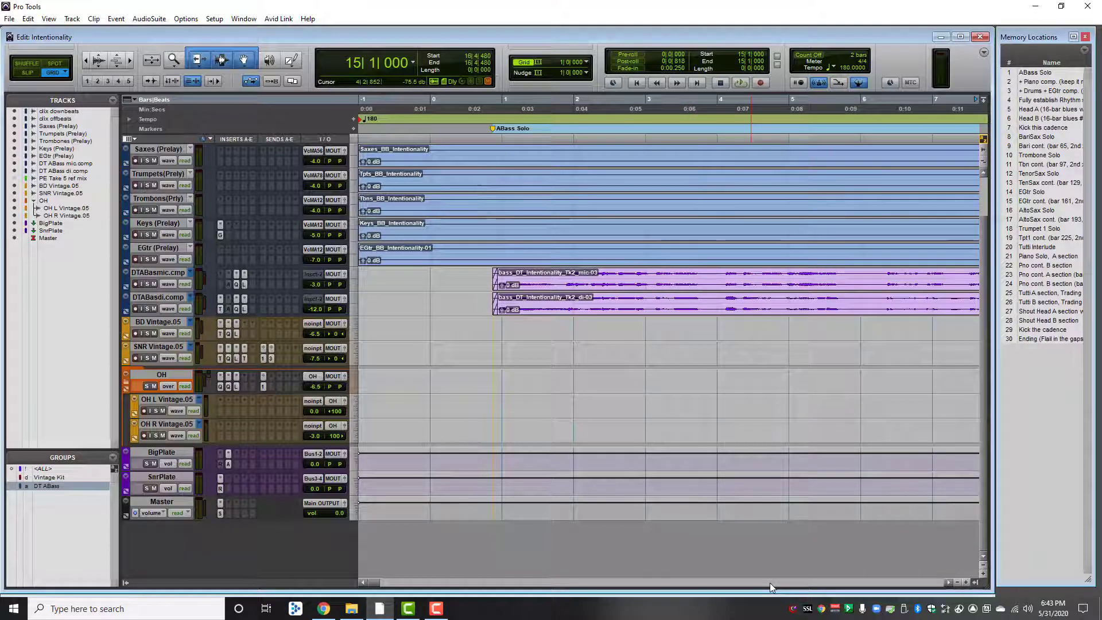